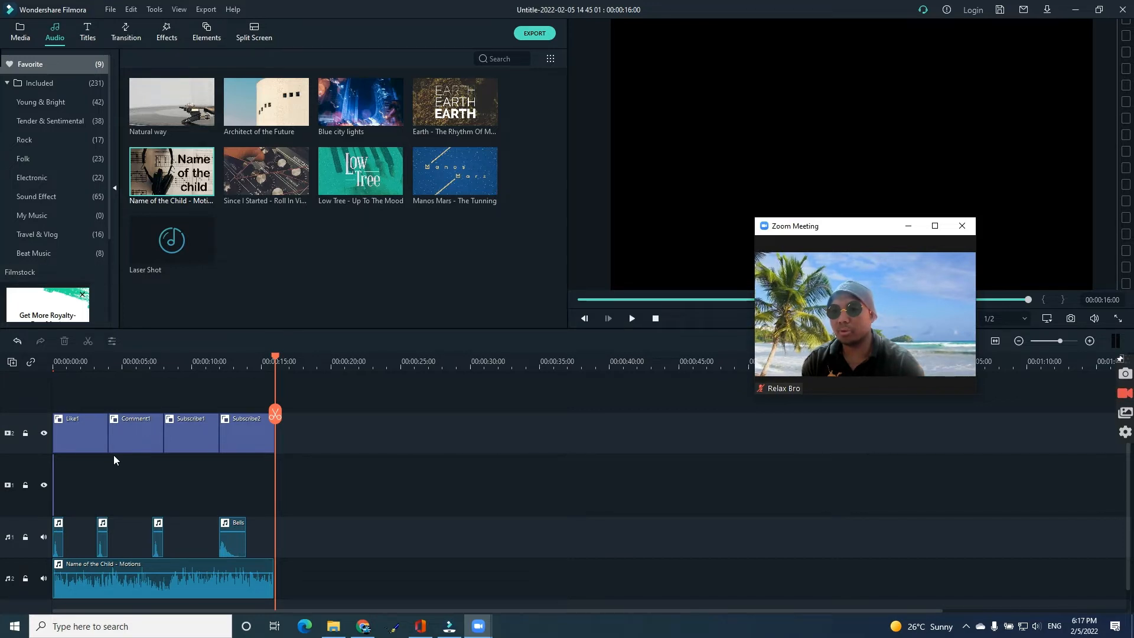
click(240, 432)
double_click(239, 431)
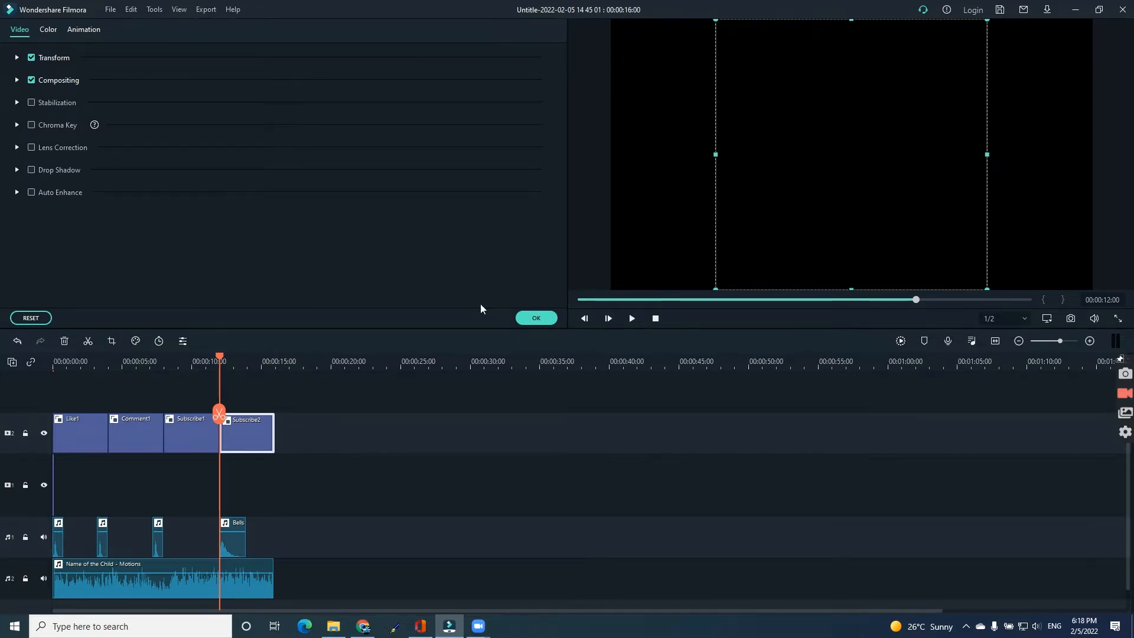
click(522, 316)
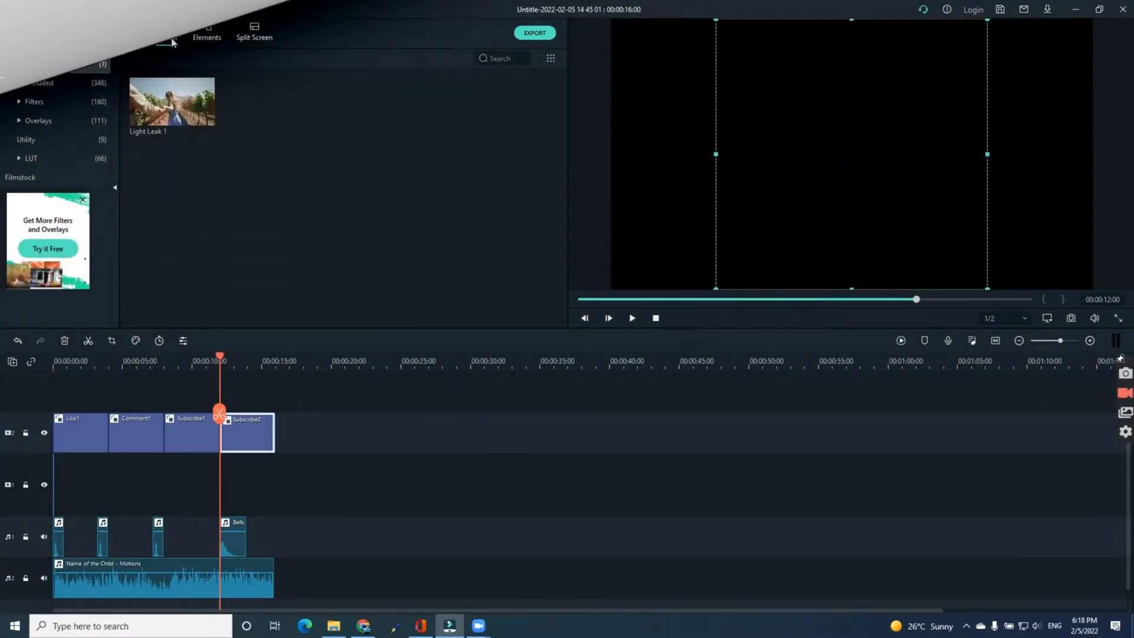
Browse the Social Media elements library and inspect the Subscribe2 element's video properties.
click(124, 38)
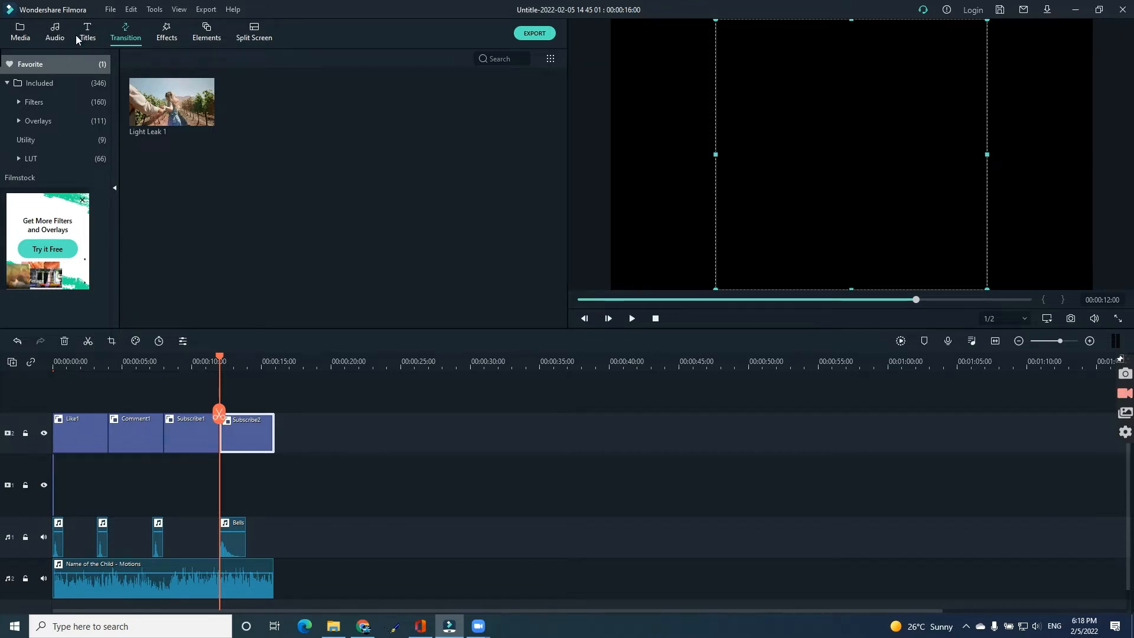
click(196, 37)
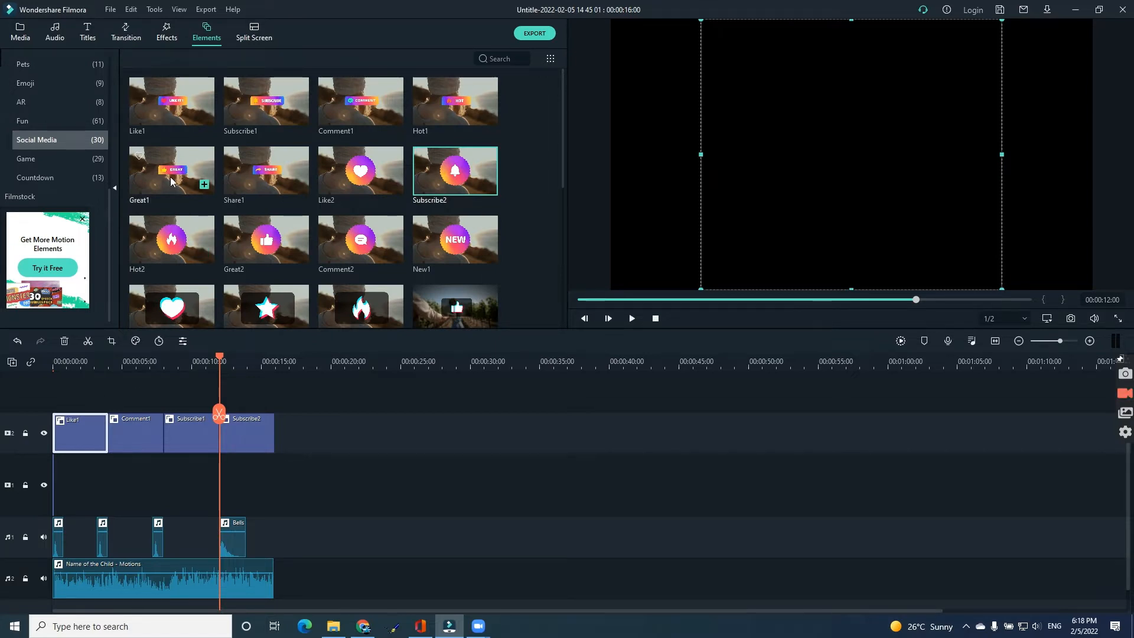
click(128, 444)
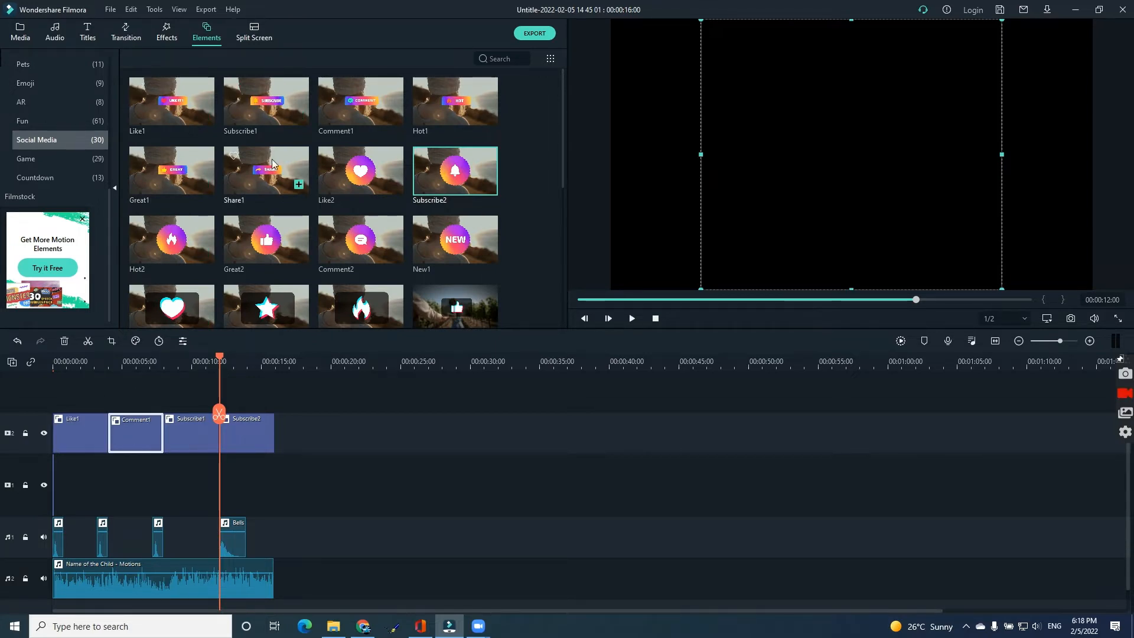
double_click(244, 427)
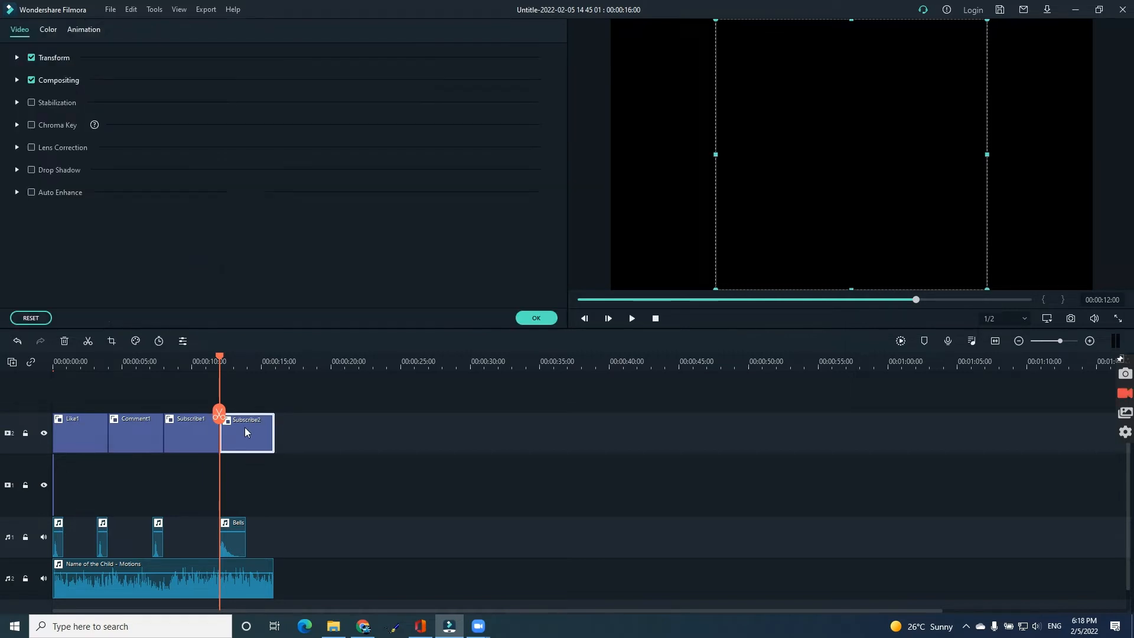
click(535, 319)
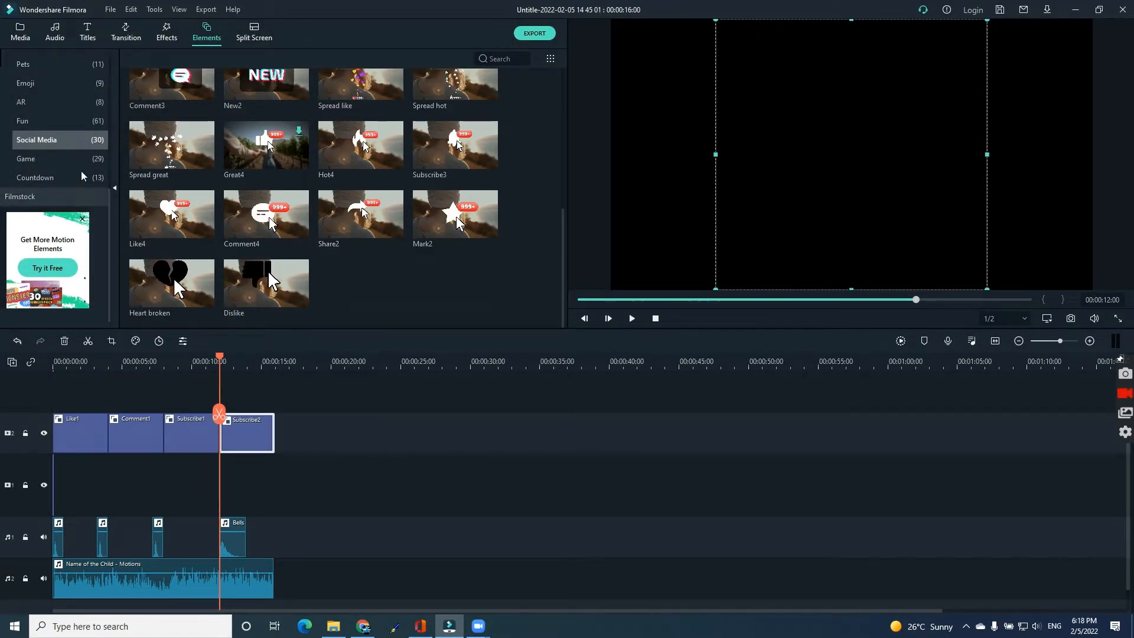
Browse the audio library categories and preview the Name of the Child - Motions track.
click(56, 30)
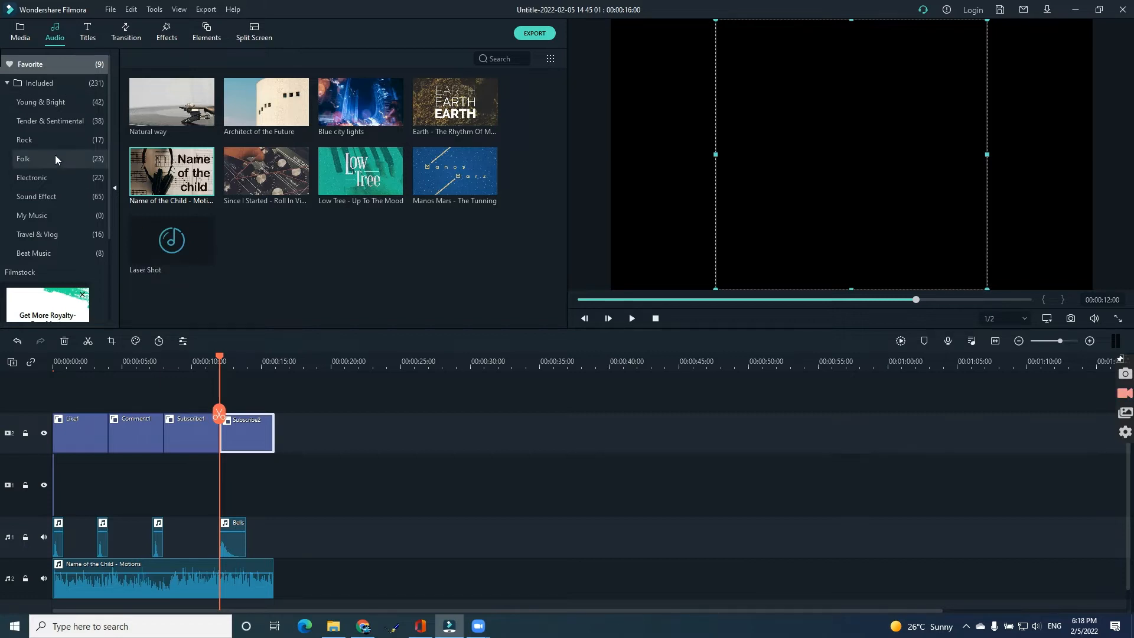
click(62, 105)
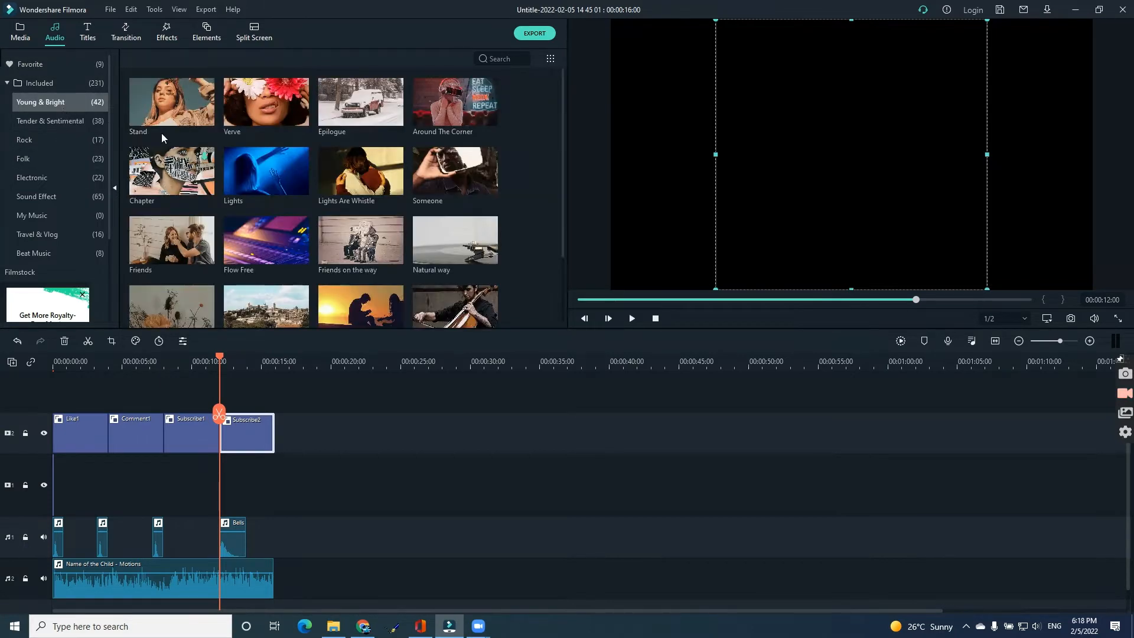
click(44, 66)
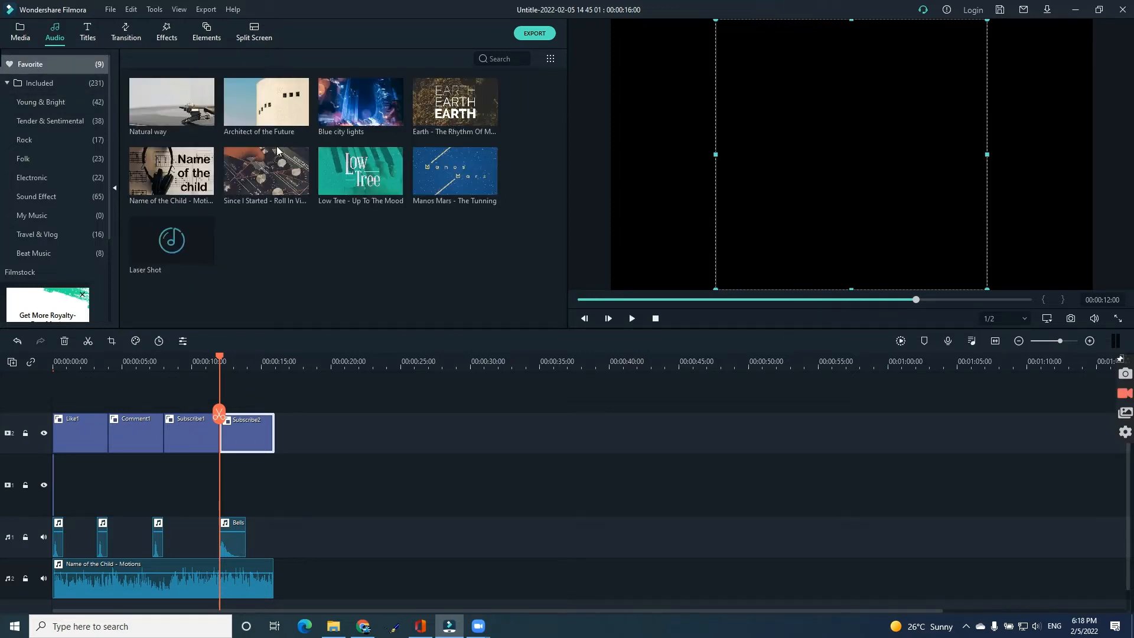
click(163, 176)
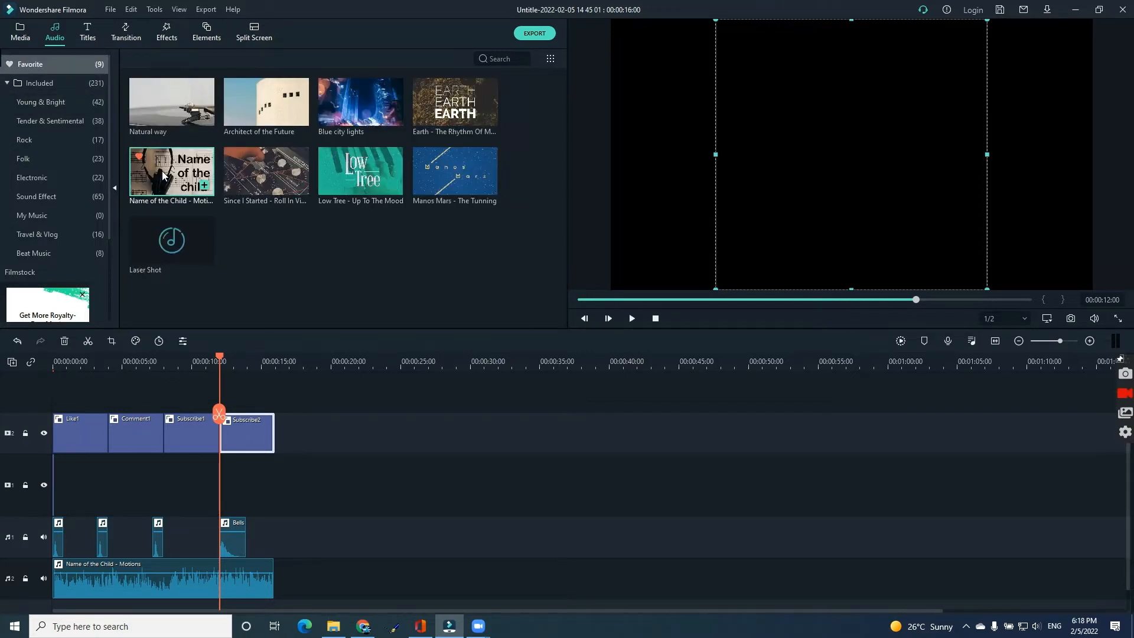
double_click(164, 175)
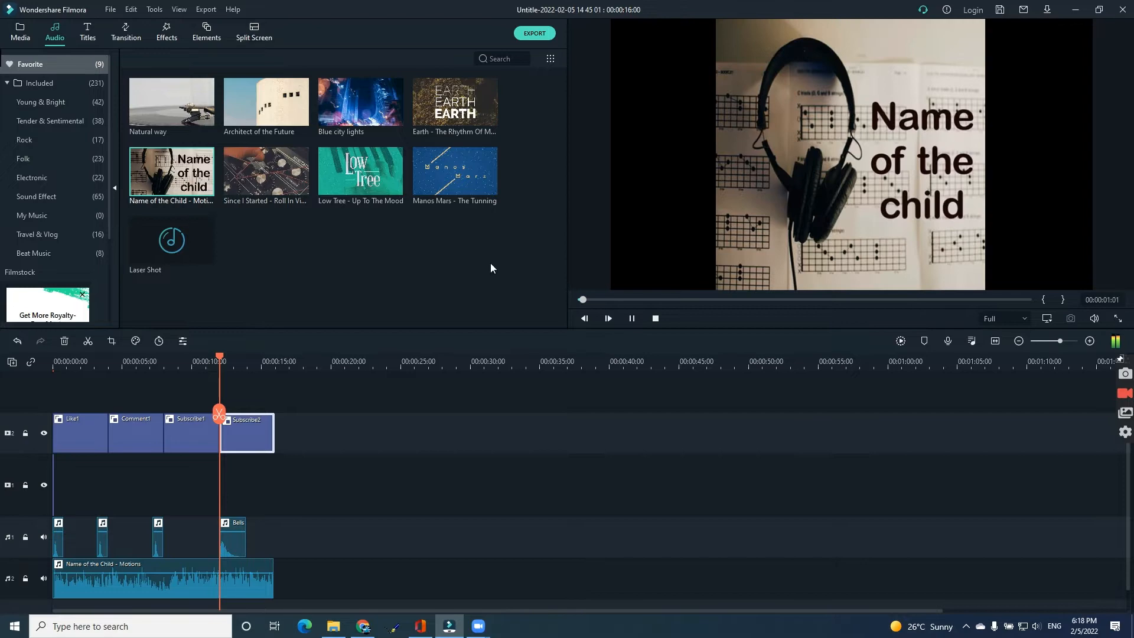
click(634, 318)
drag(24, 604, 24, 600)
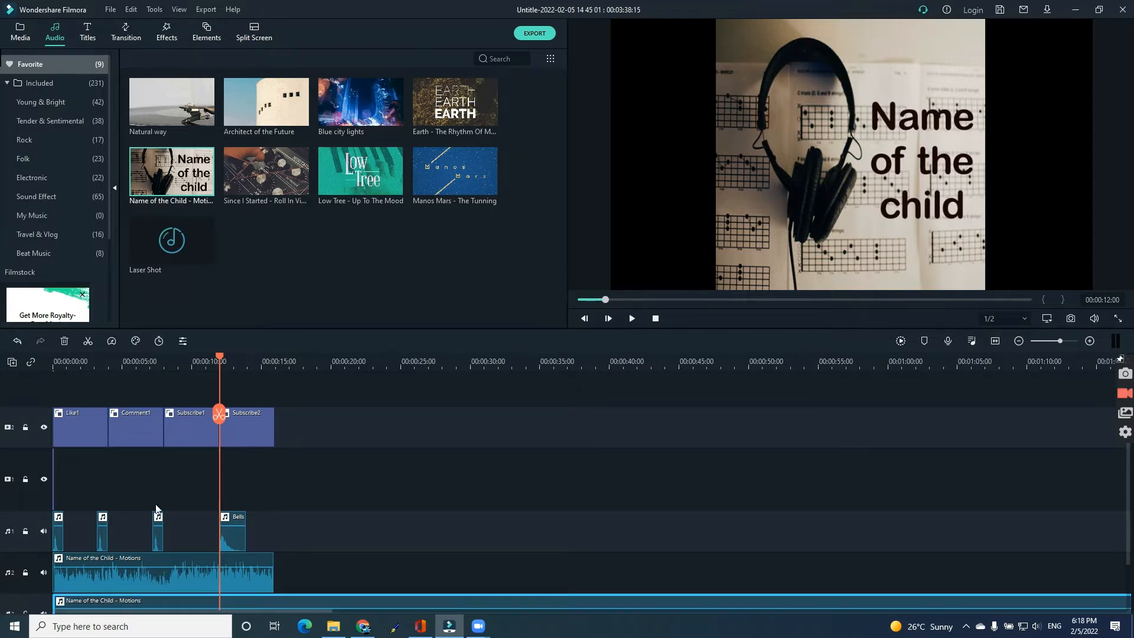
drag(219, 413, 273, 417)
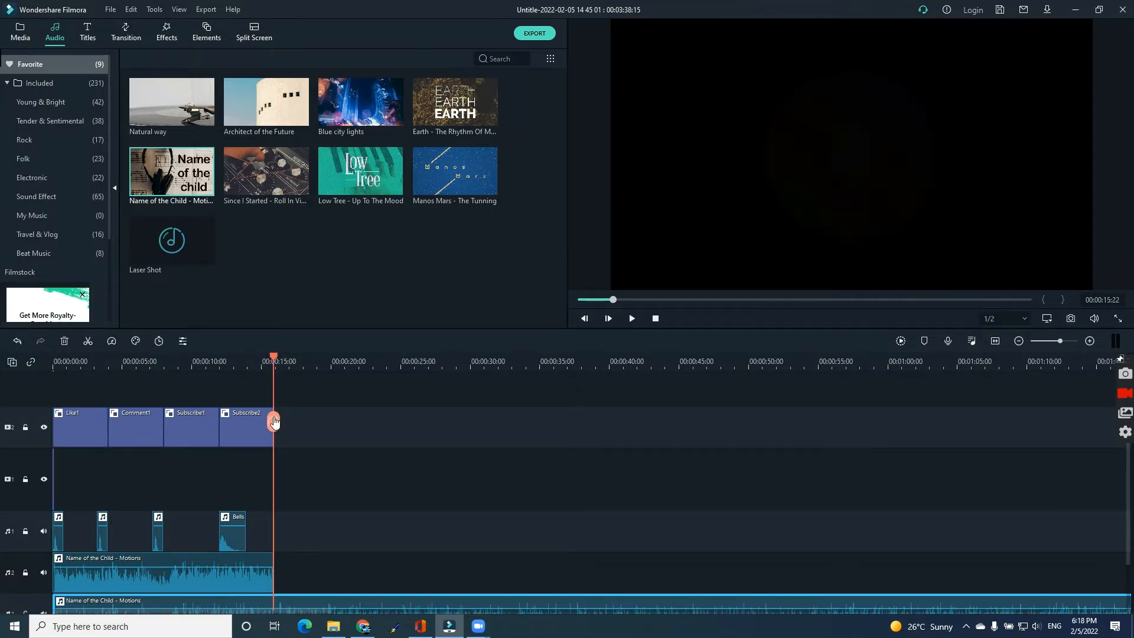
click(275, 421)
key(Delete)
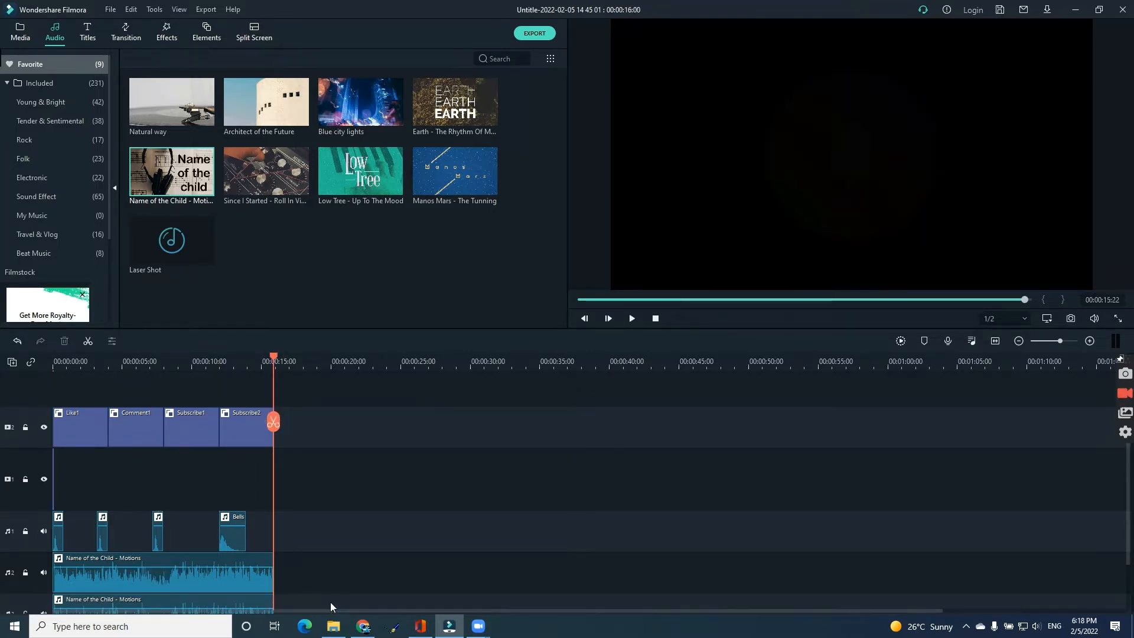
scroll(222, 469, down, 3)
click(162, 569)
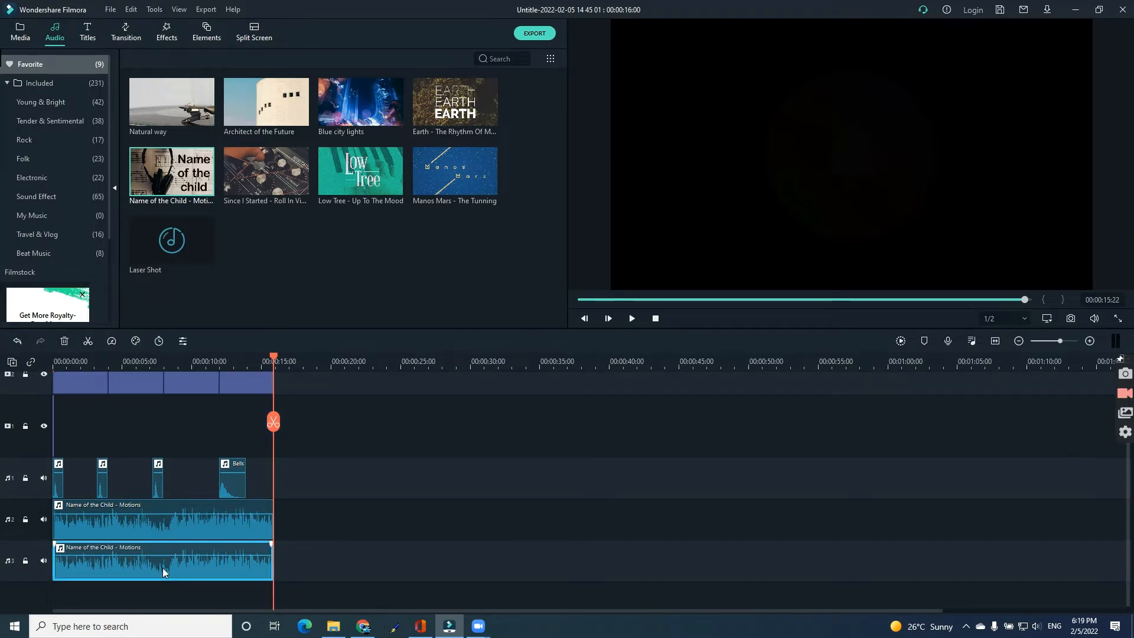
key(Delete)
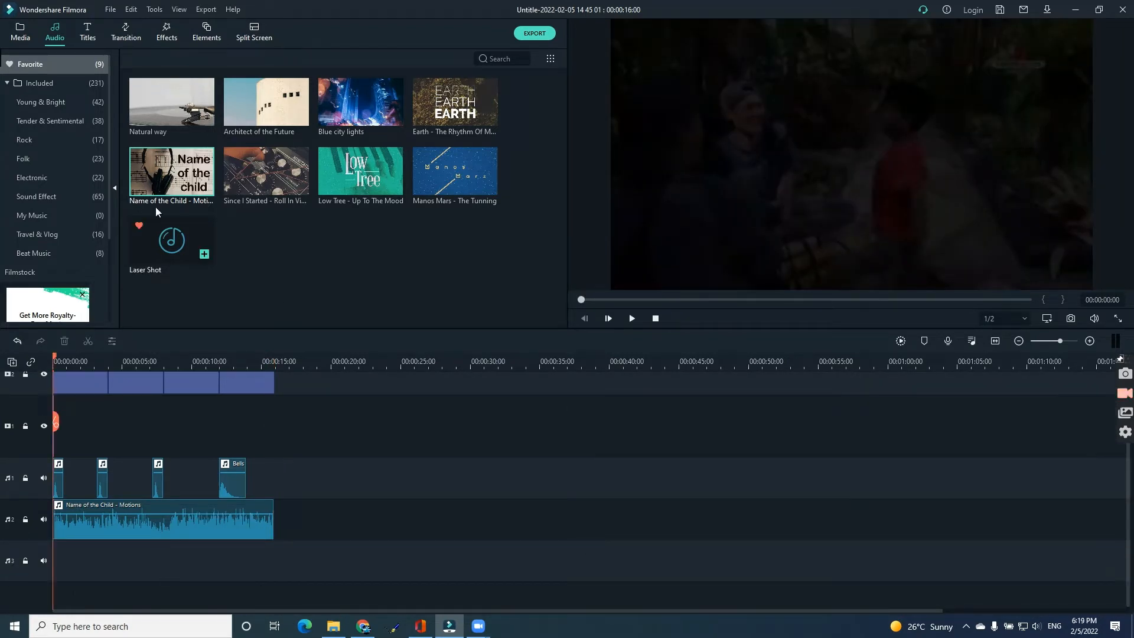
Preview the Cartoon Whoosh 02 sound effect in the Sound Effect category.
click(56, 196)
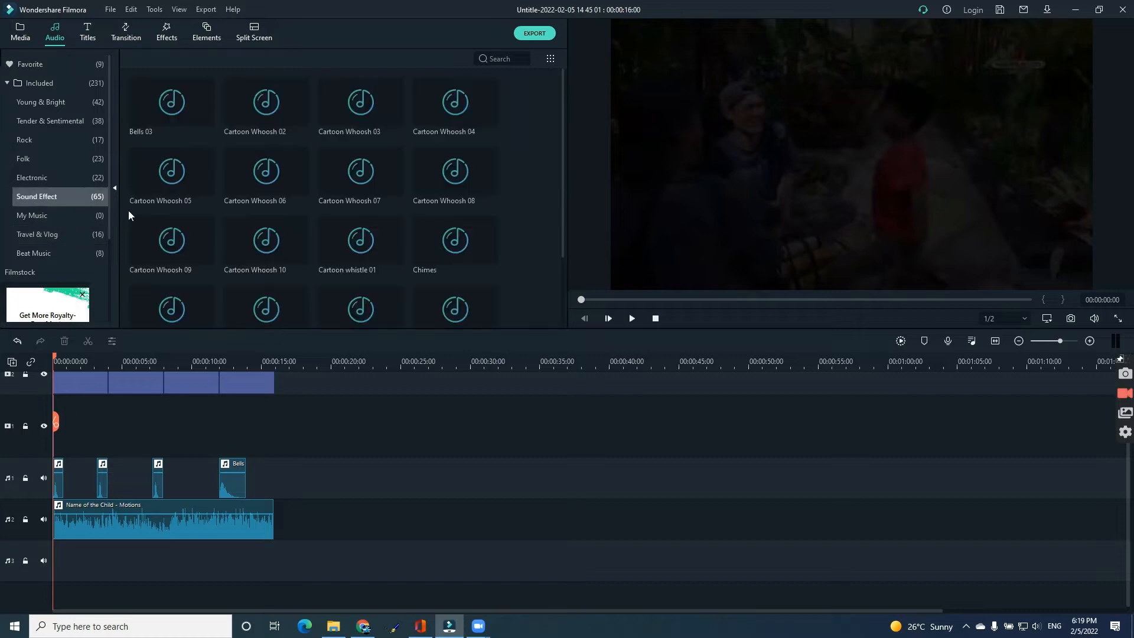
click(238, 122)
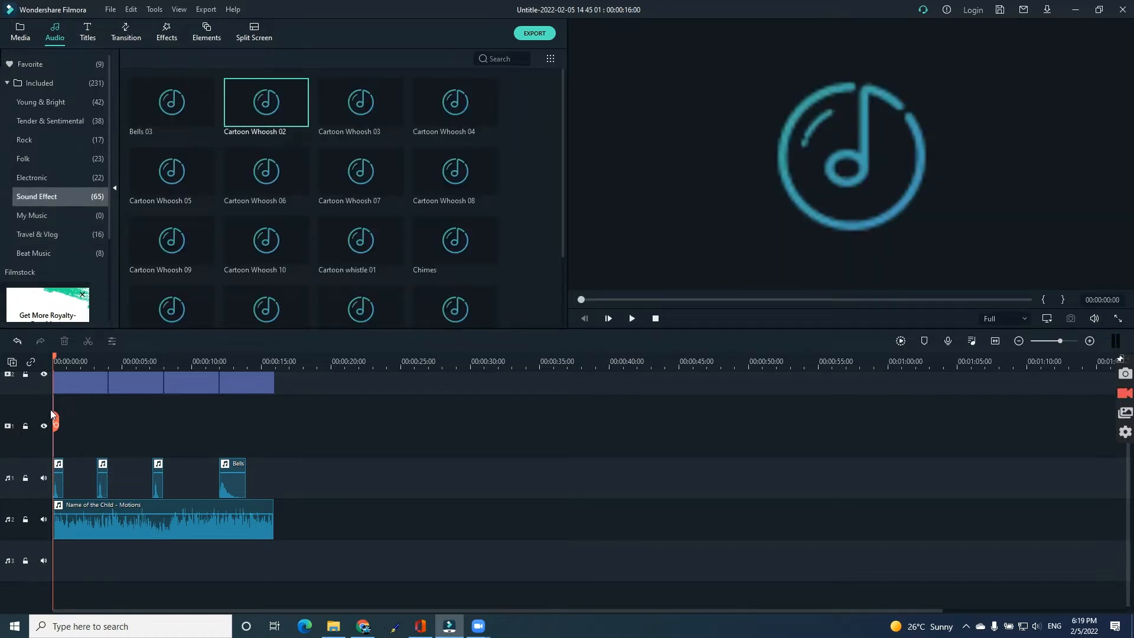
Split the Name of the Child music track at the start and end of each sound effect clip.
drag(57, 422, 148, 430)
click(96, 429)
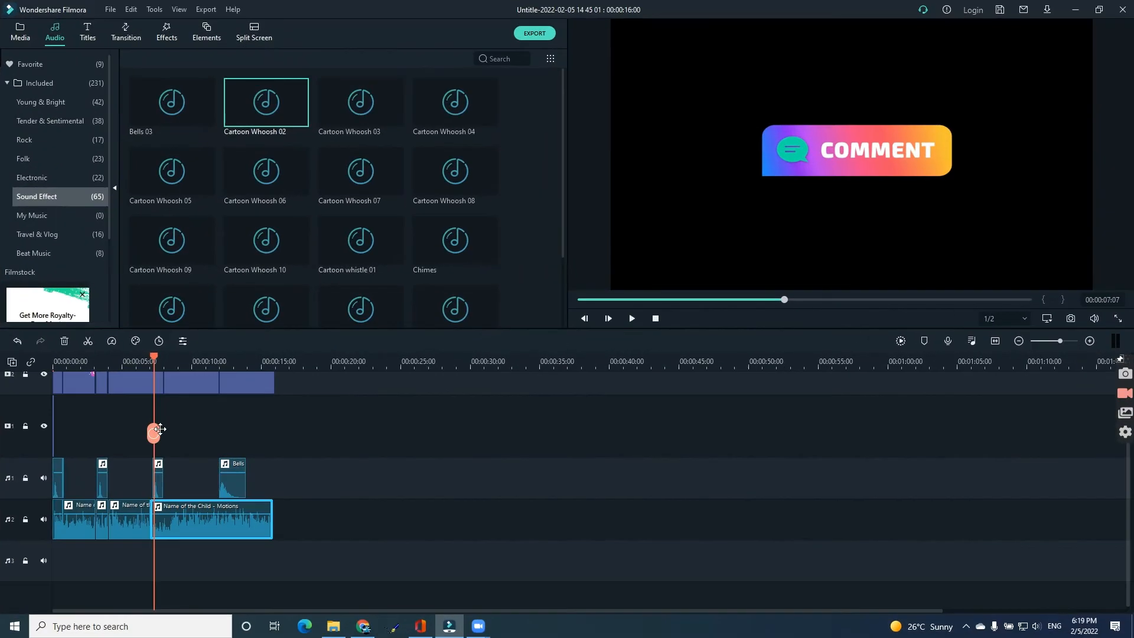
drag(160, 429, 245, 441)
click(166, 436)
click(222, 443)
click(246, 444)
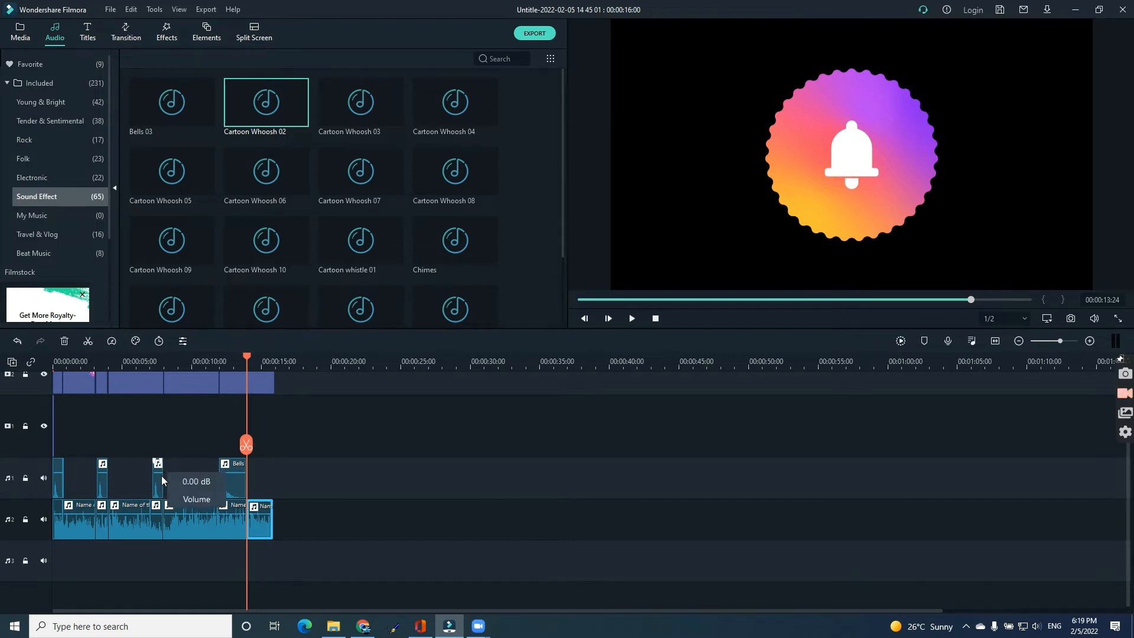
Delete the music segments that overlap the sound effect clips.
click(234, 525)
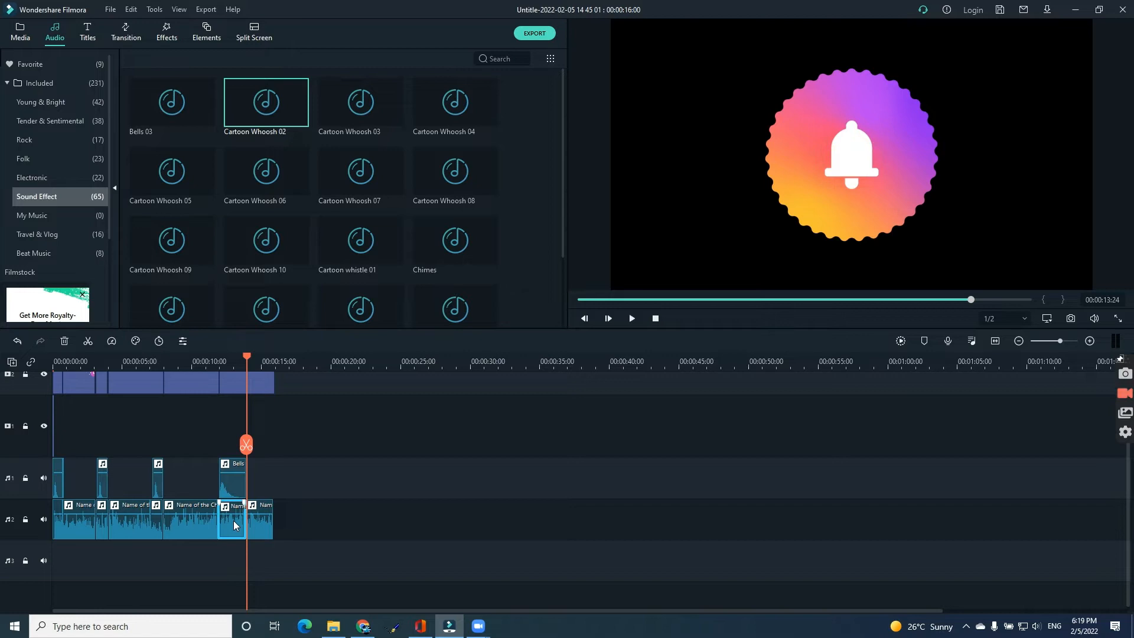
key(Delete)
click(158, 521)
key(Delete)
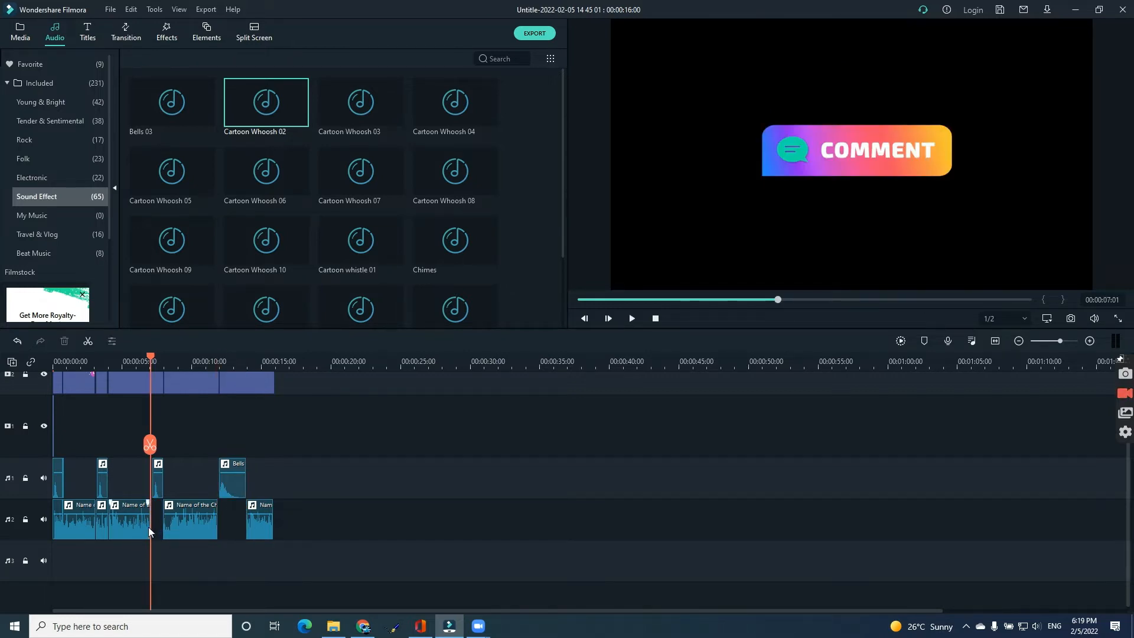
click(101, 523)
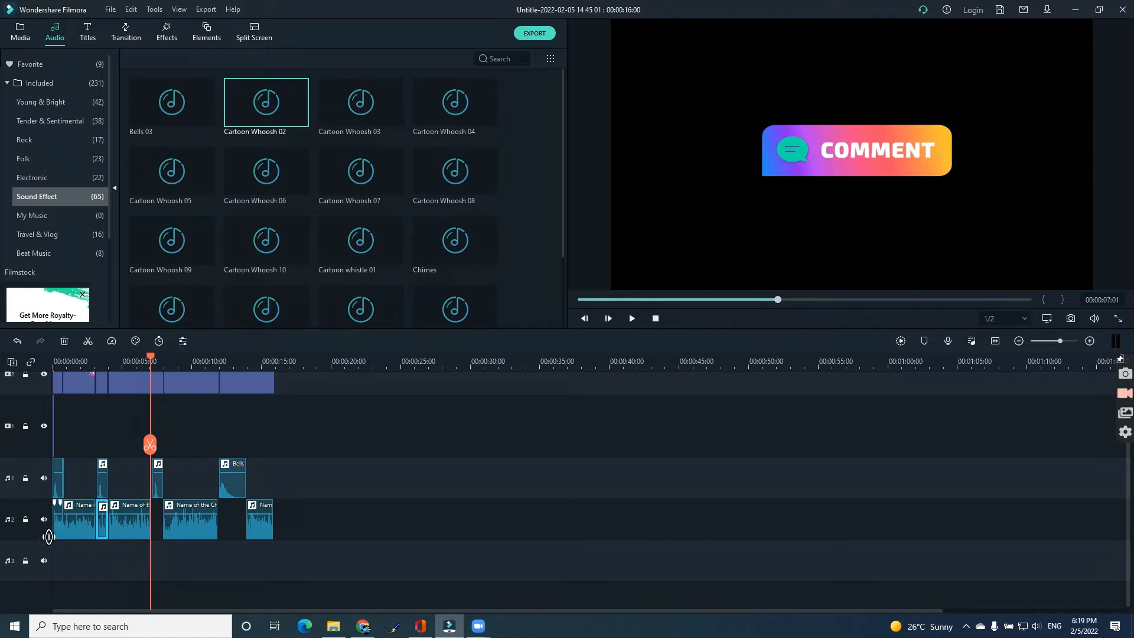
key(Delete)
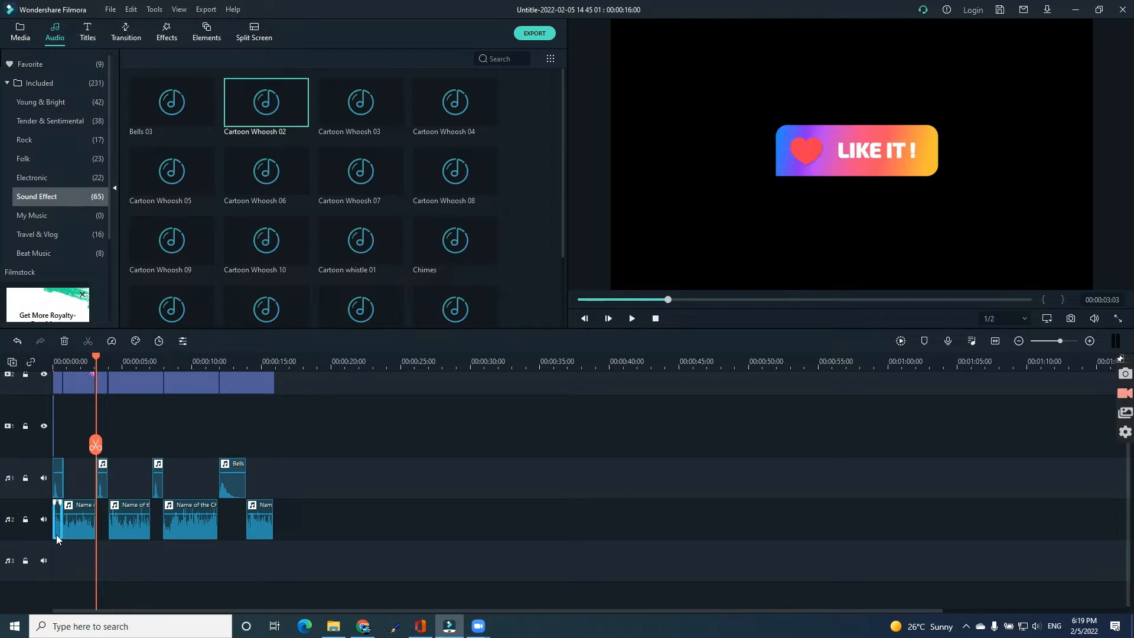
key(Delete)
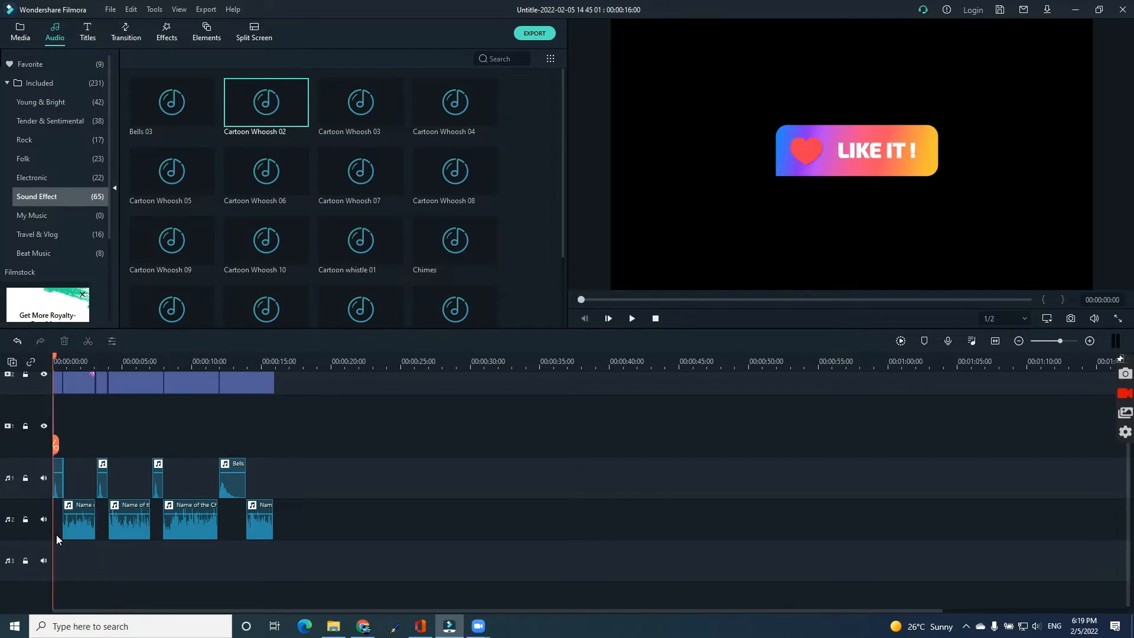
Play back the timeline to review the music and sound effects.
scroll(322, 403, up, 2)
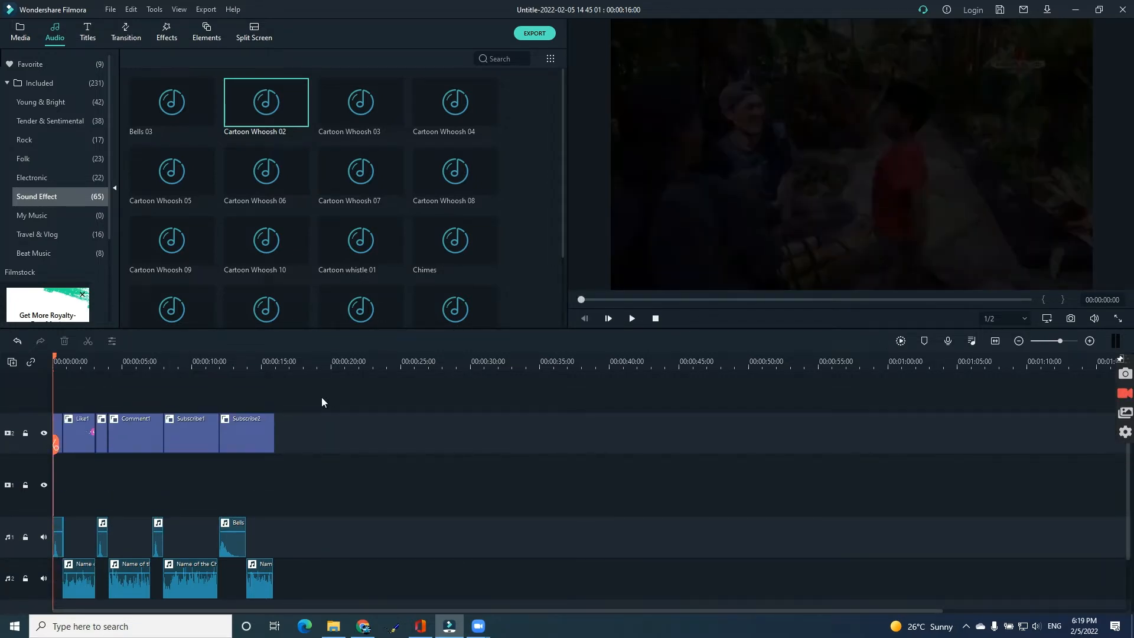
click(630, 322)
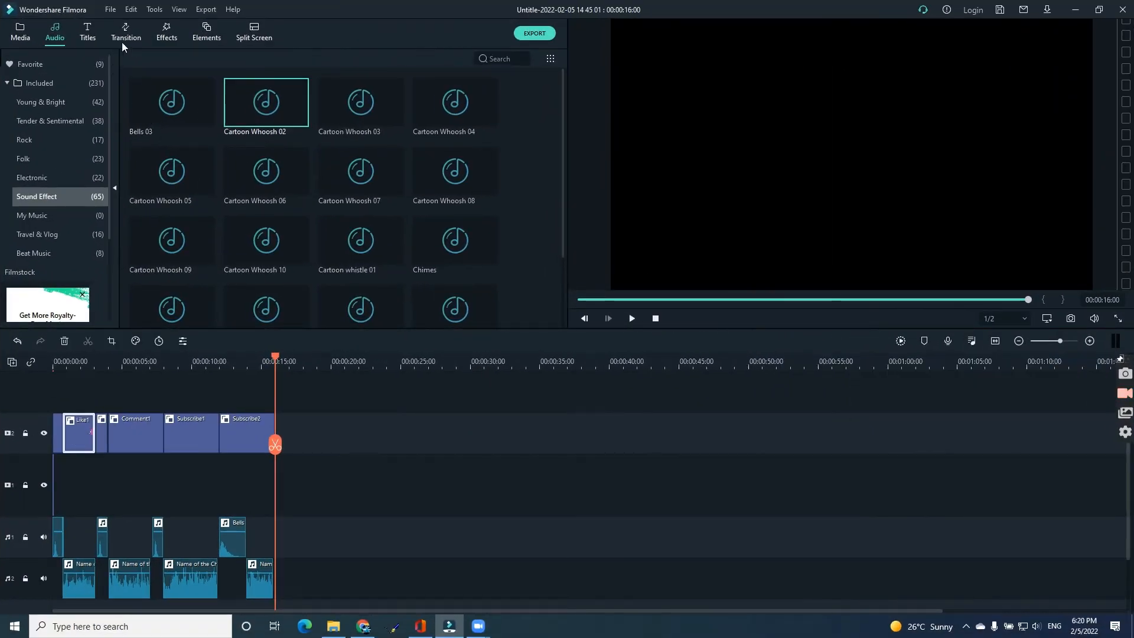
Apply the Boom! preset animation to the Like1 element.
double_click(83, 424)
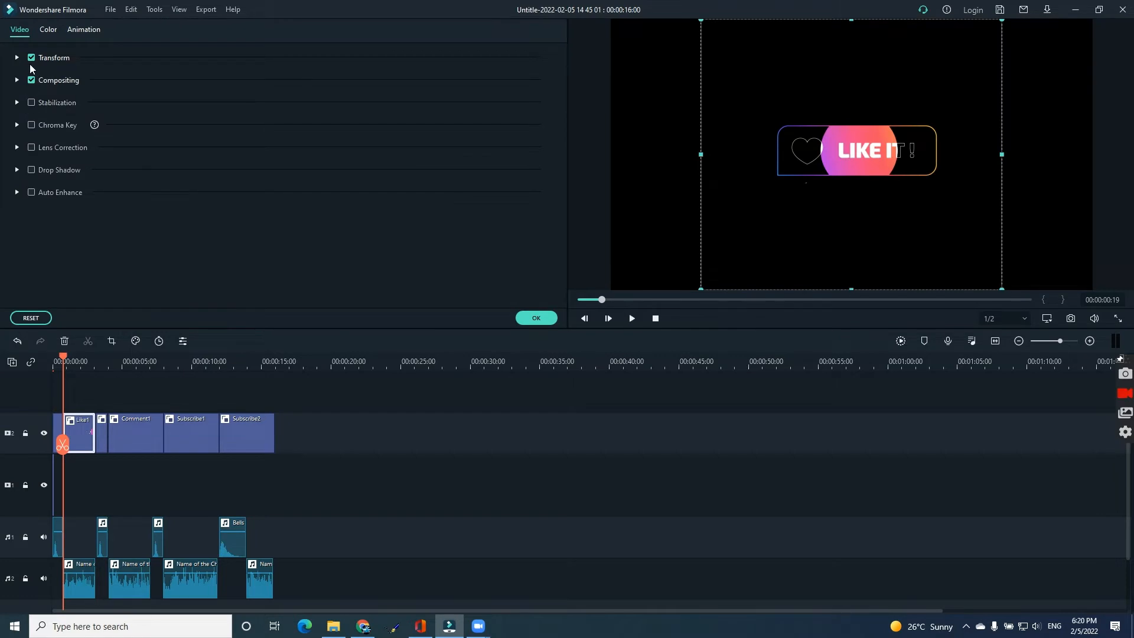
click(70, 30)
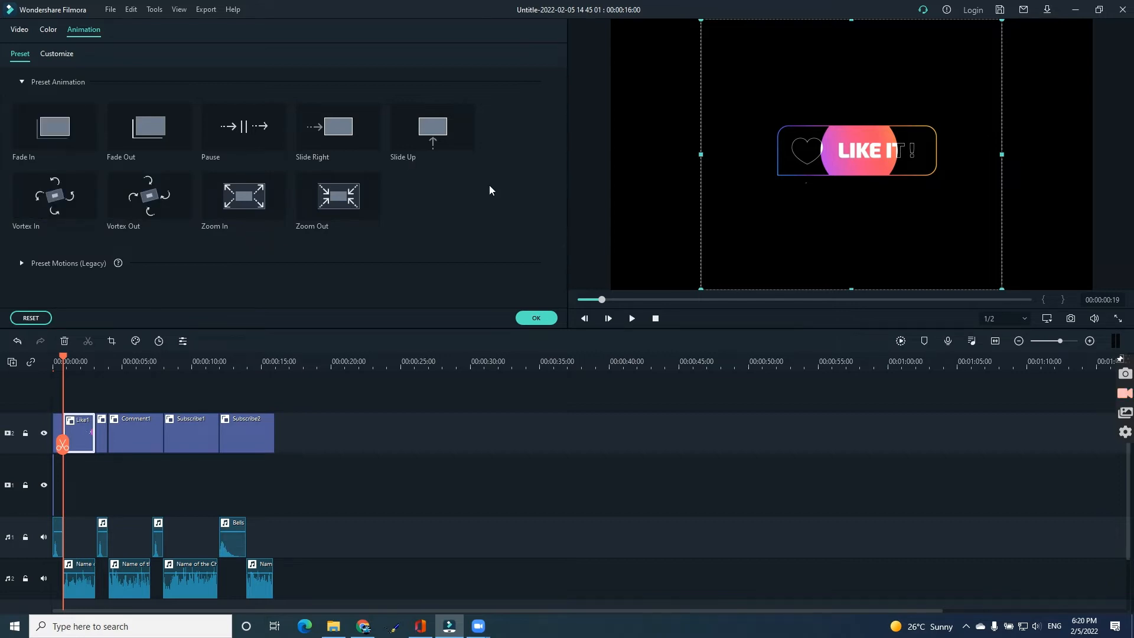
click(22, 263)
scroll(190, 265, down, 5)
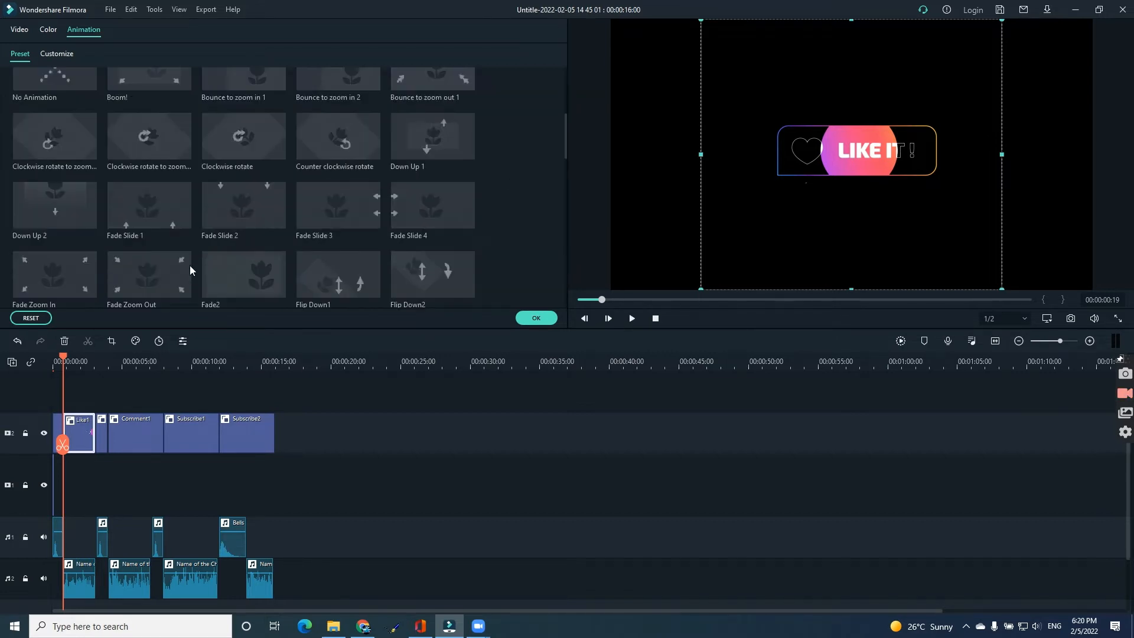
click(148, 88)
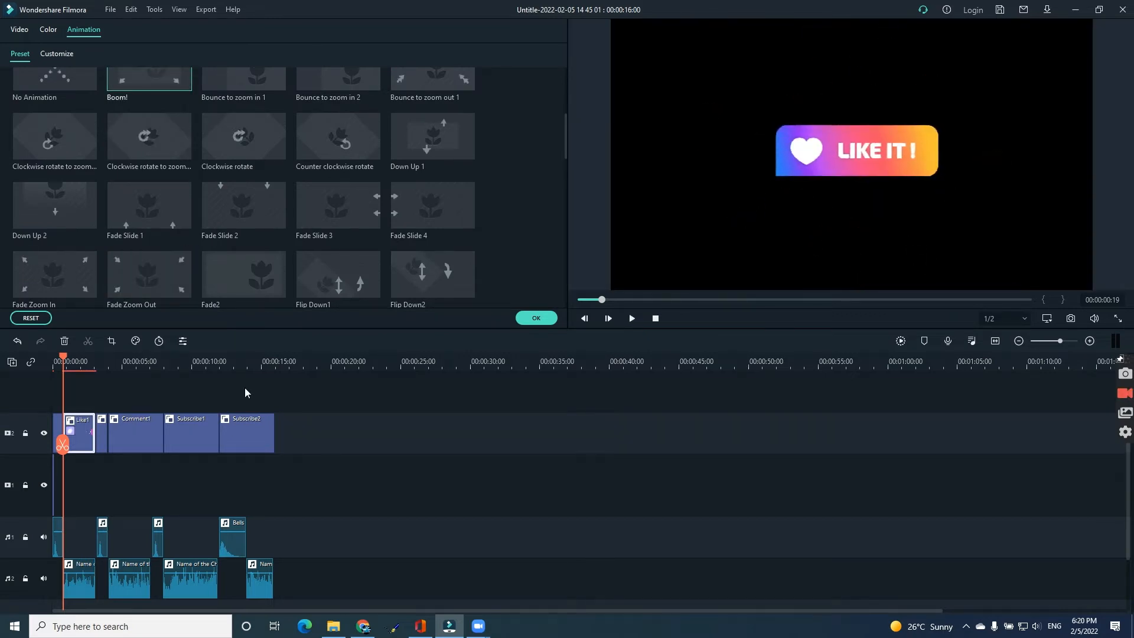
Apply the Clockwise rotate to zoom animation to the Comment1 element after trying Bounce to zoom in 1.
click(136, 429)
click(239, 84)
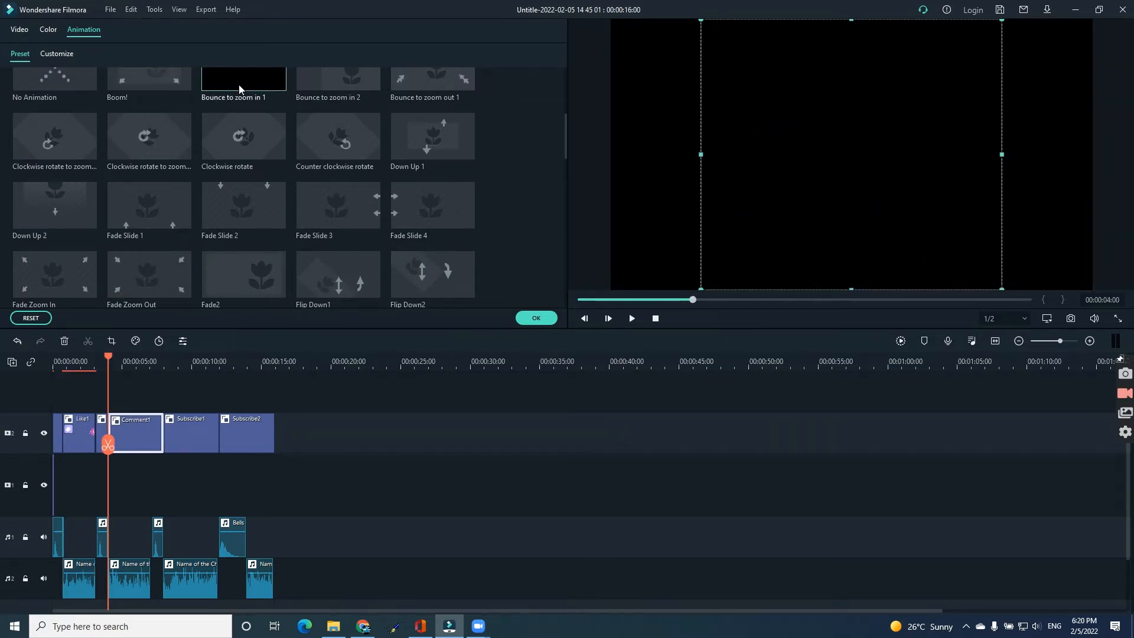
click(158, 135)
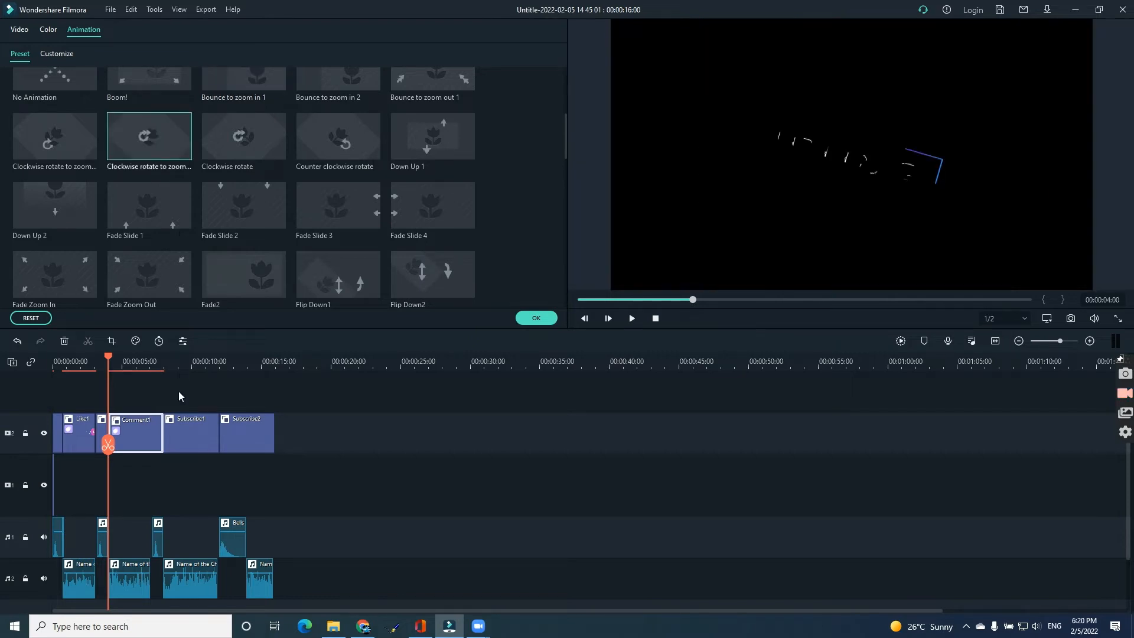
Apply the Fade Slide 1 animation to the Subscribe1 element.
click(150, 220)
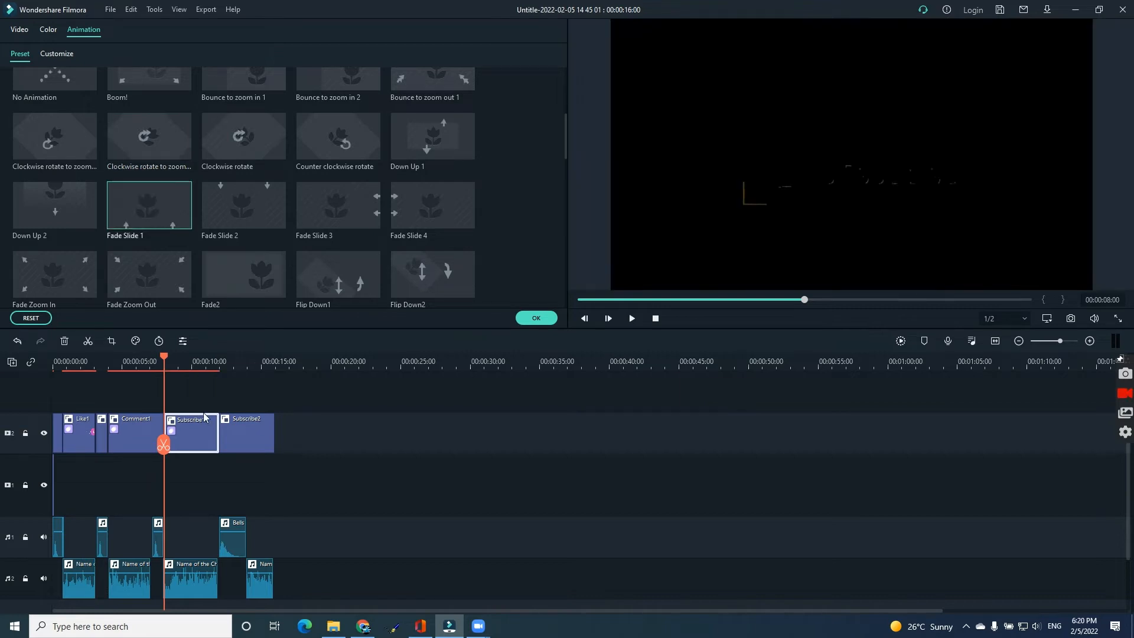
Apply the Down Up 1 preset animation to the Subscribe2 element.
click(231, 436)
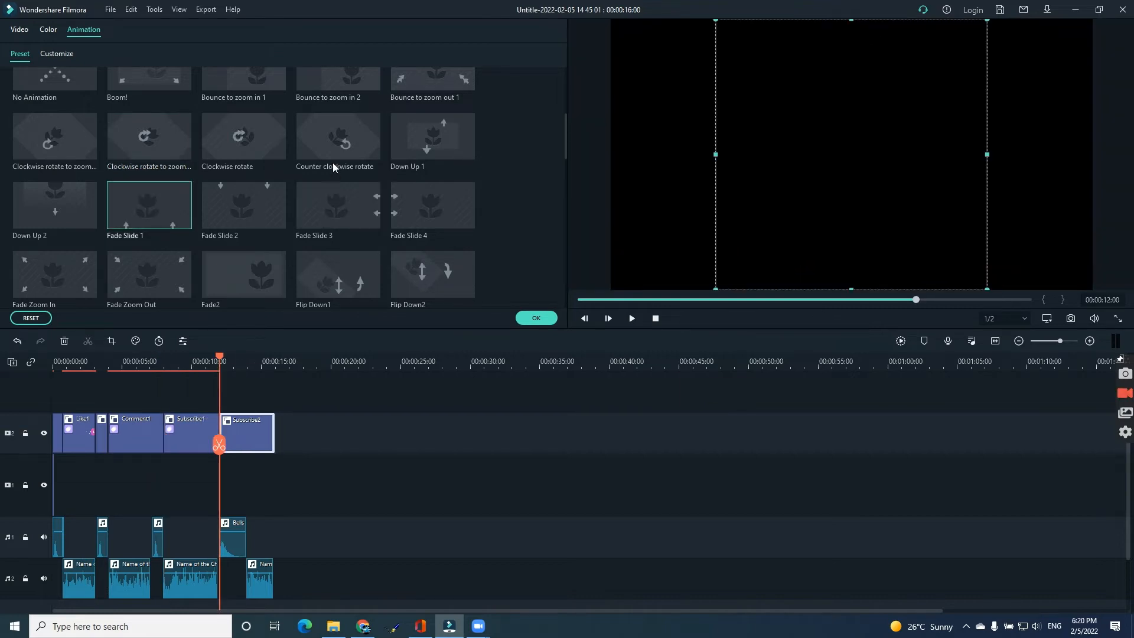
click(420, 153)
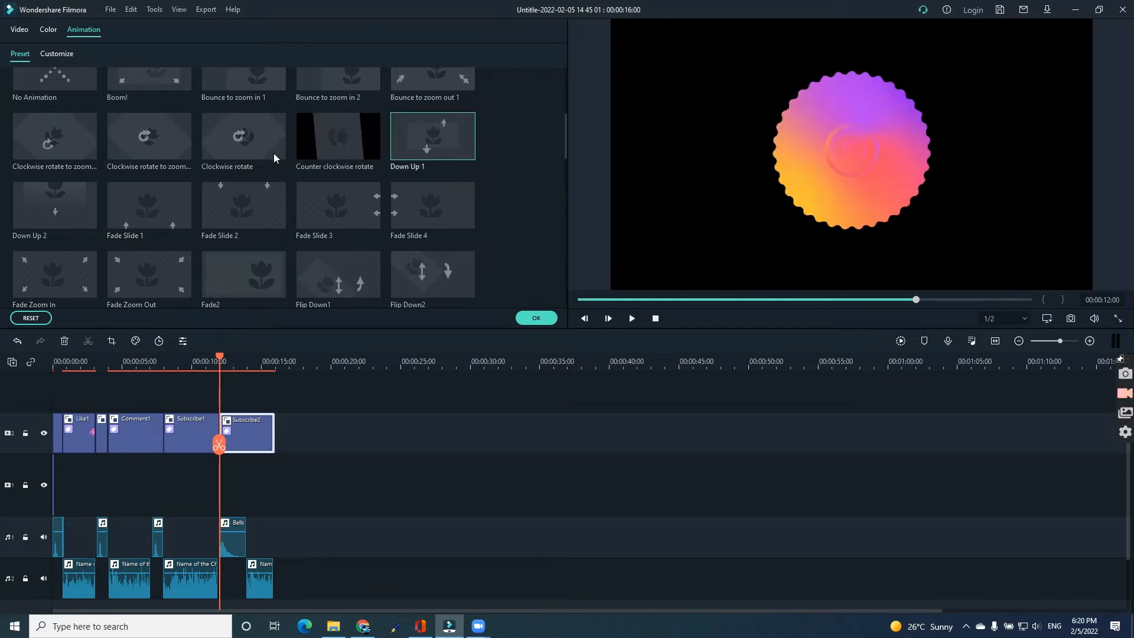
click(536, 318)
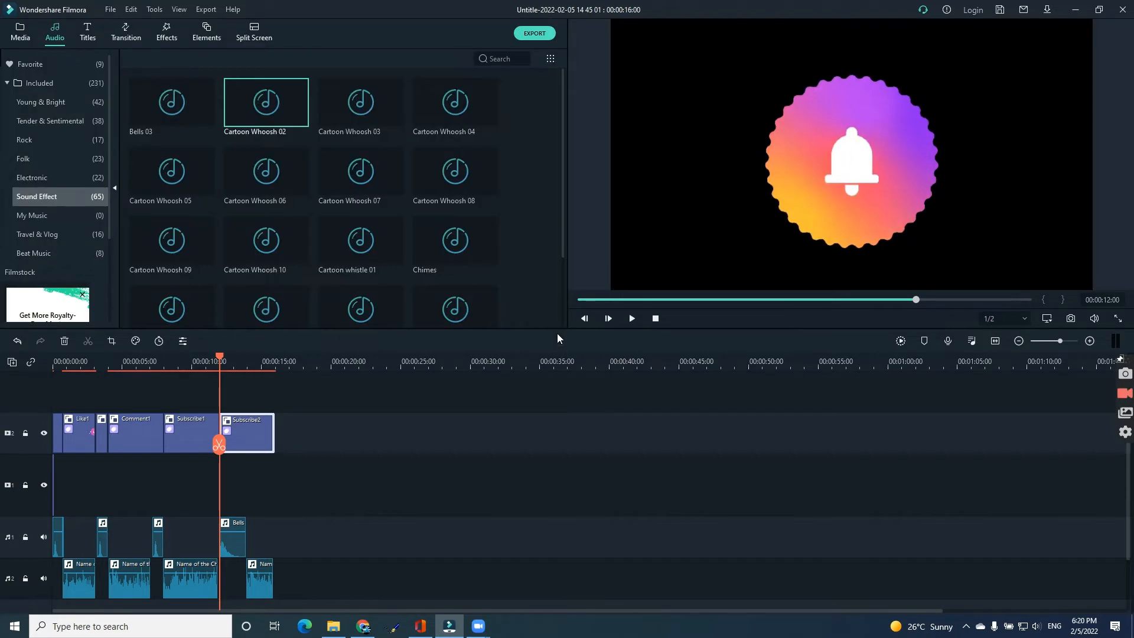
Play back the timeline from the start to review the sequence.
drag(219, 447, 55, 404)
click(632, 318)
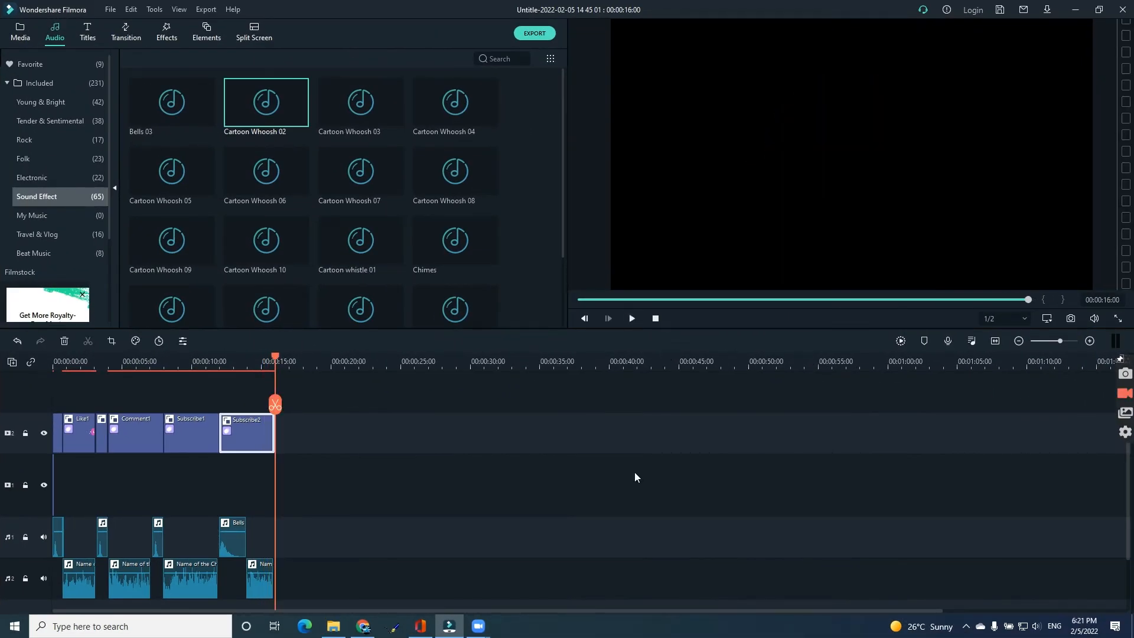
click(195, 396)
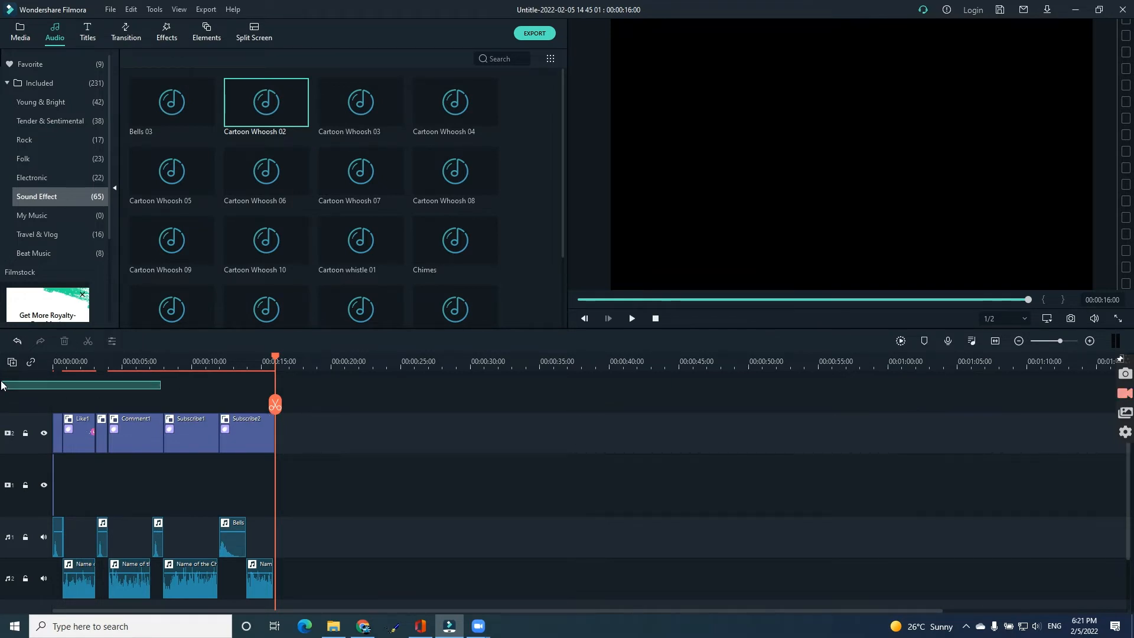
Add the Morph transition between the Like1 and Comment1 elements.
click(126, 33)
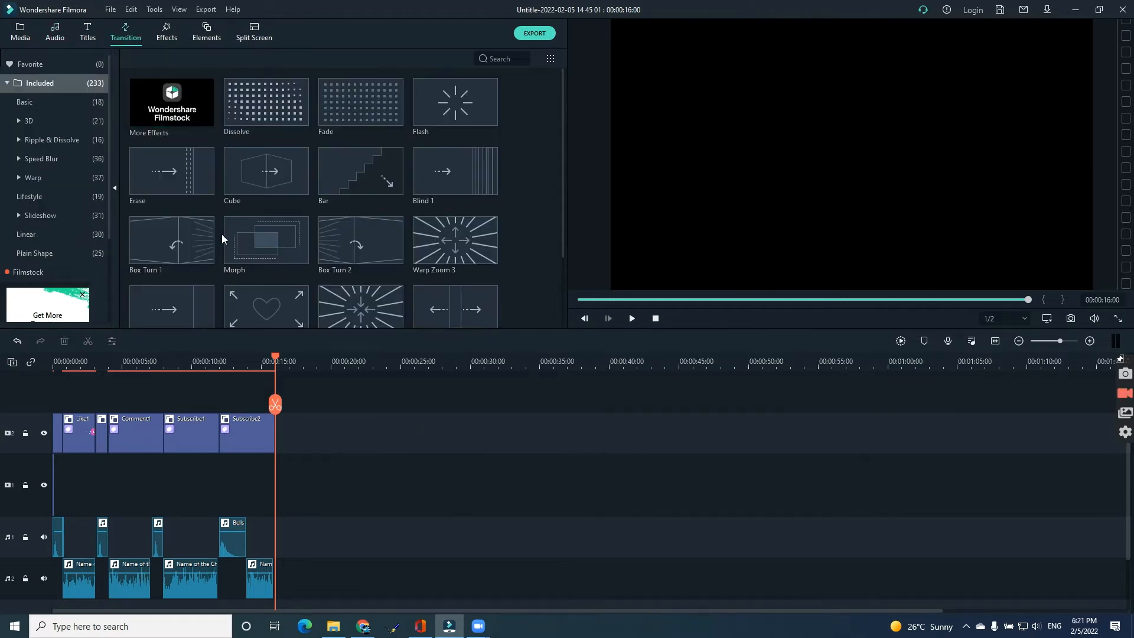
mouse_move(256, 252)
drag(266, 244, 91, 434)
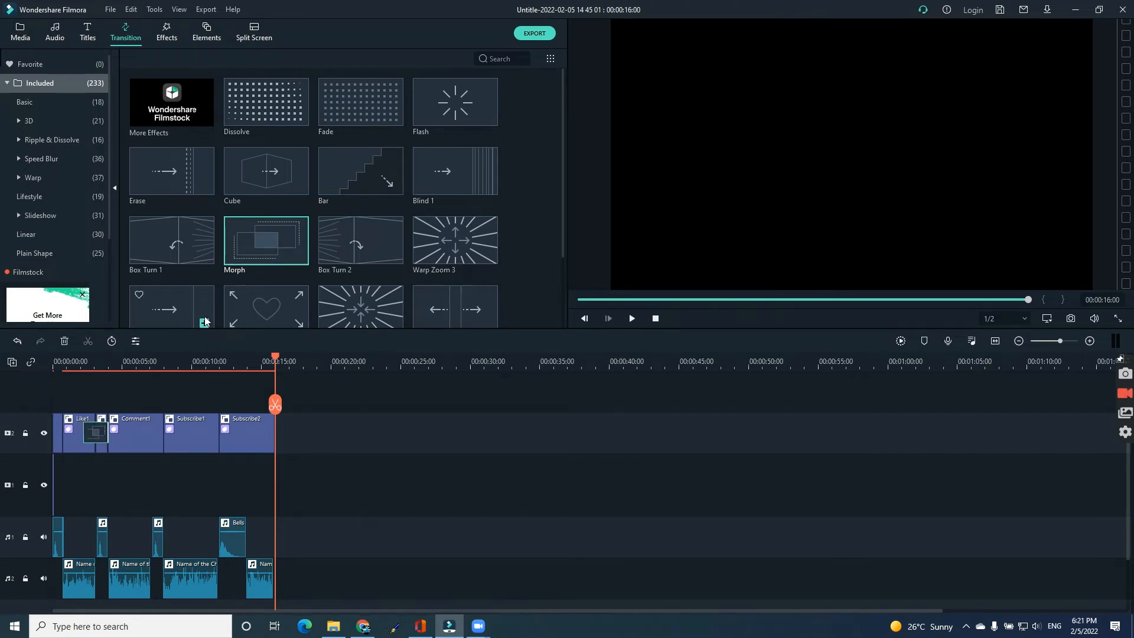
Add a Basic transition between Comment1 and Subscribe1, and the Cube transition between Subscribe1 and Subscribe2.
scroll(290, 230, down, 5)
scroll(212, 264, down, 5)
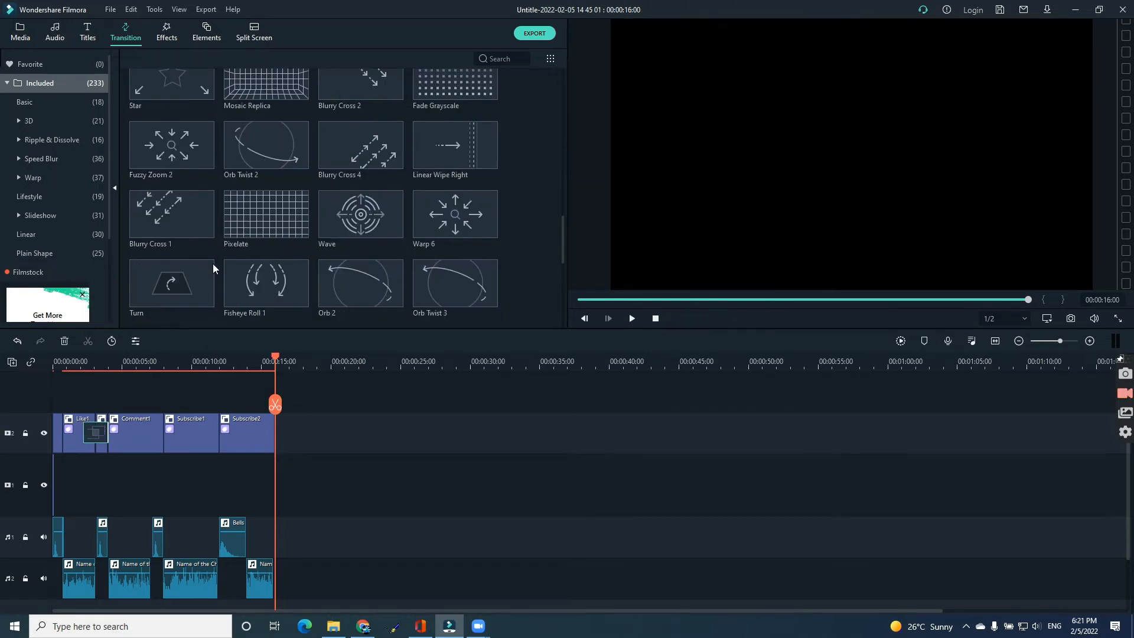
scroll(213, 264, up, 10)
click(27, 103)
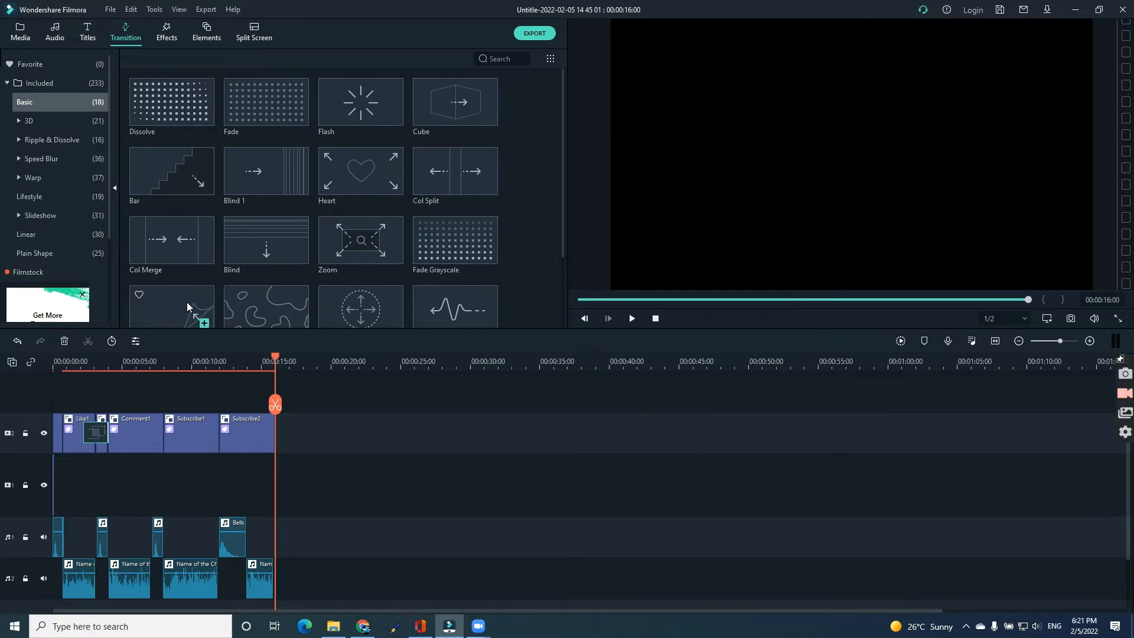
drag(187, 303, 157, 434)
drag(443, 110, 305, 416)
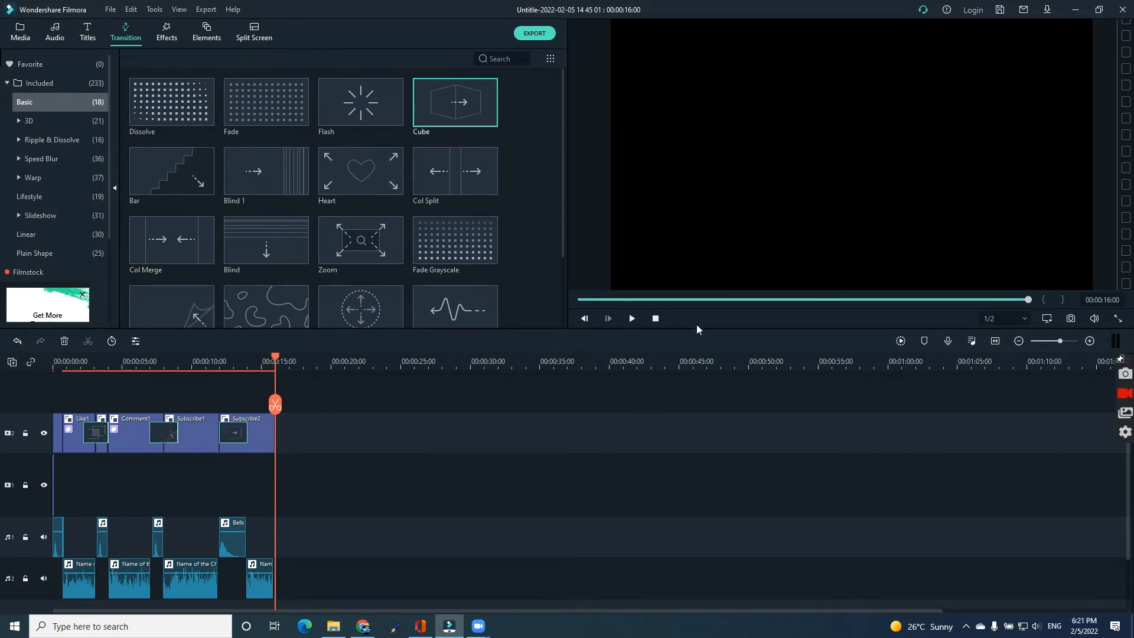
Review playback and move the Bells sound effect to begin with the Subscribe1 element.
click(577, 300)
click(631, 318)
drag(218, 437, 234, 438)
mouse_move(277, 418)
mouse_down()
mouse_move(273, 407)
mouse_move(207, 408)
mouse_move(142, 422)
mouse_move(234, 427)
mouse_move(191, 427)
mouse_up()
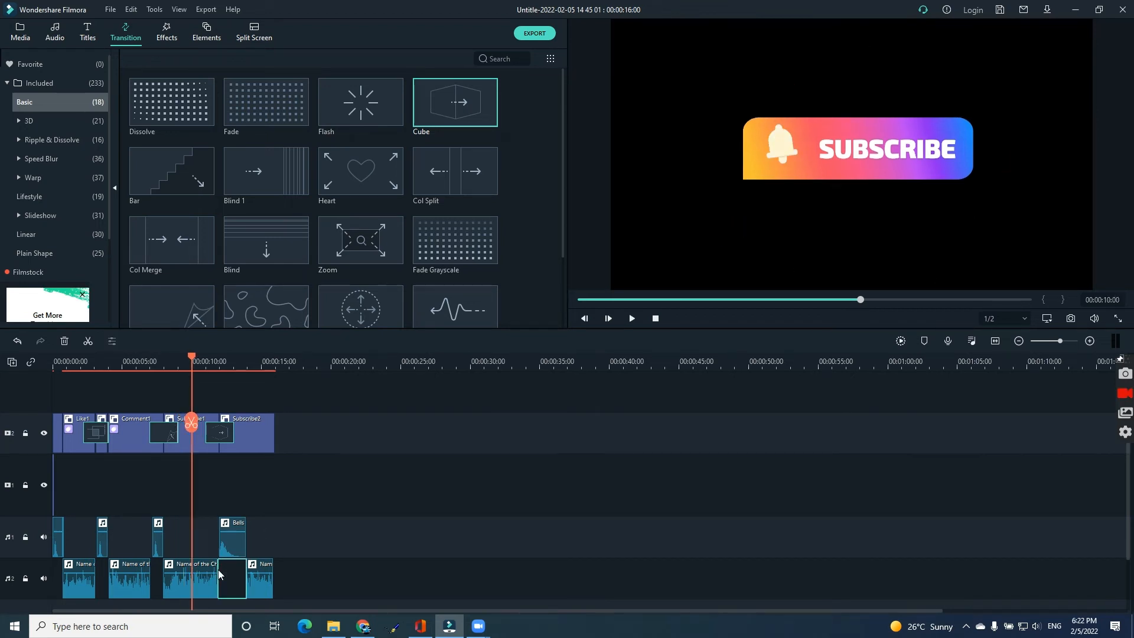
drag(238, 537, 185, 537)
Delete the Subscribe2 element and the last music clip on the second audio track.
click(250, 431)
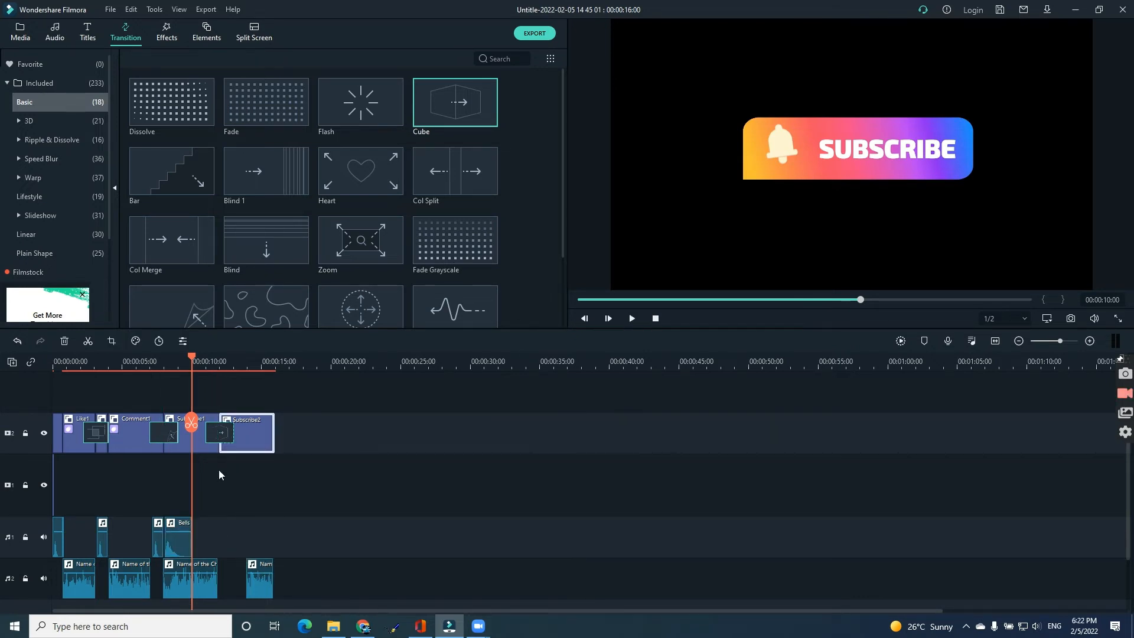
key(Delete)
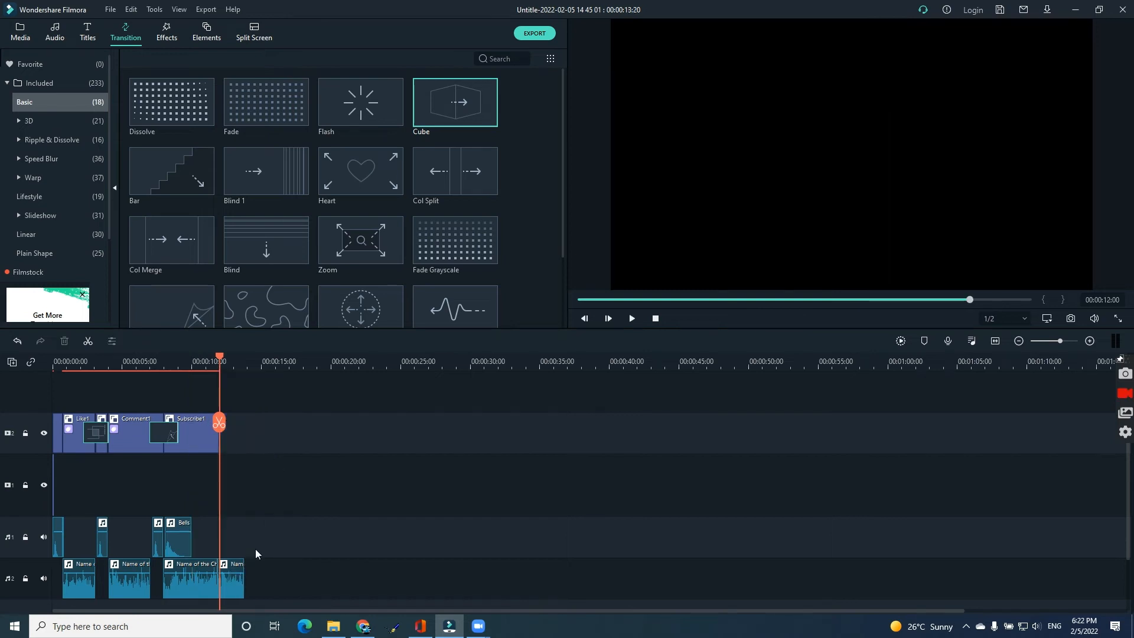
click(231, 585)
key(Delete)
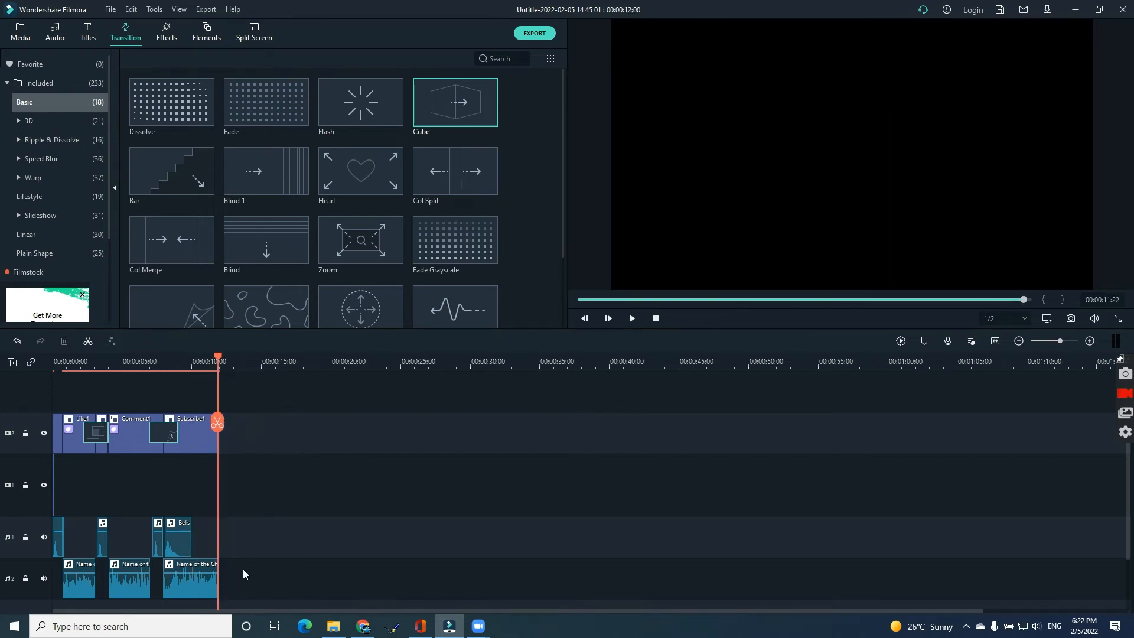
Play the edited timeline from the start.
drag(216, 429, 52, 428)
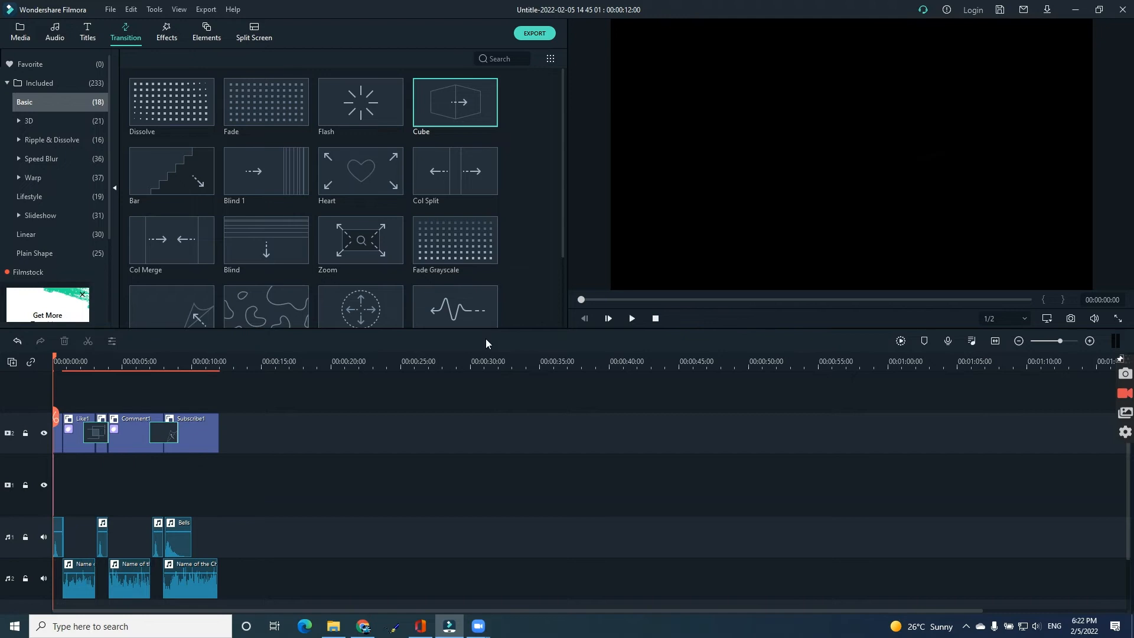
click(634, 325)
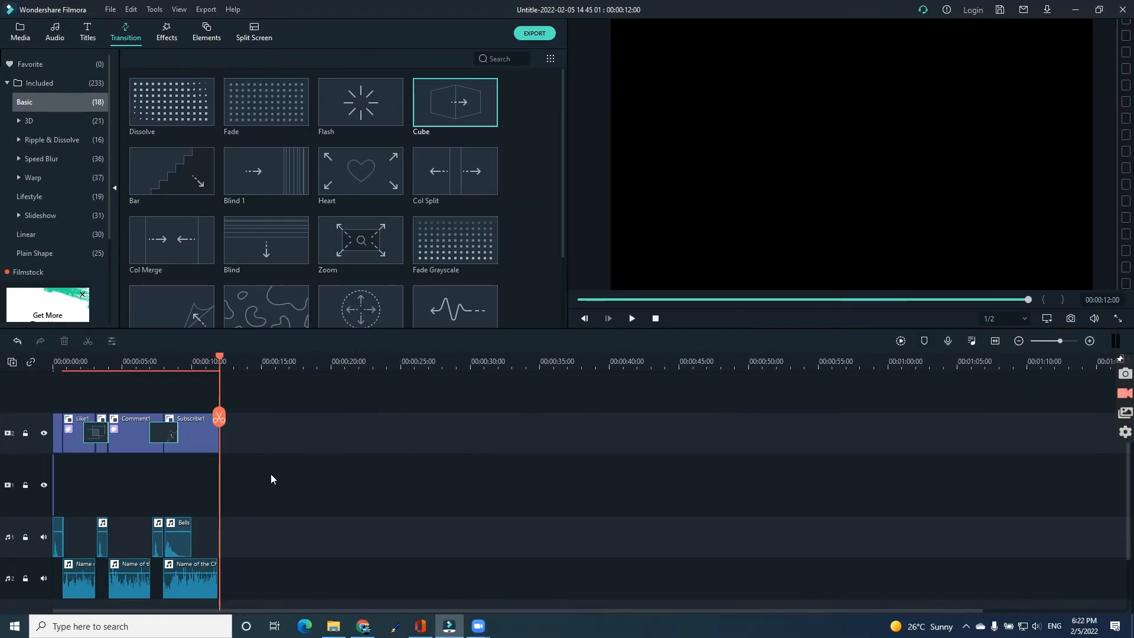
Apply the Clockwise rotate to zoom animation to the Subscribe1 element after trying Boom!
double_click(205, 434)
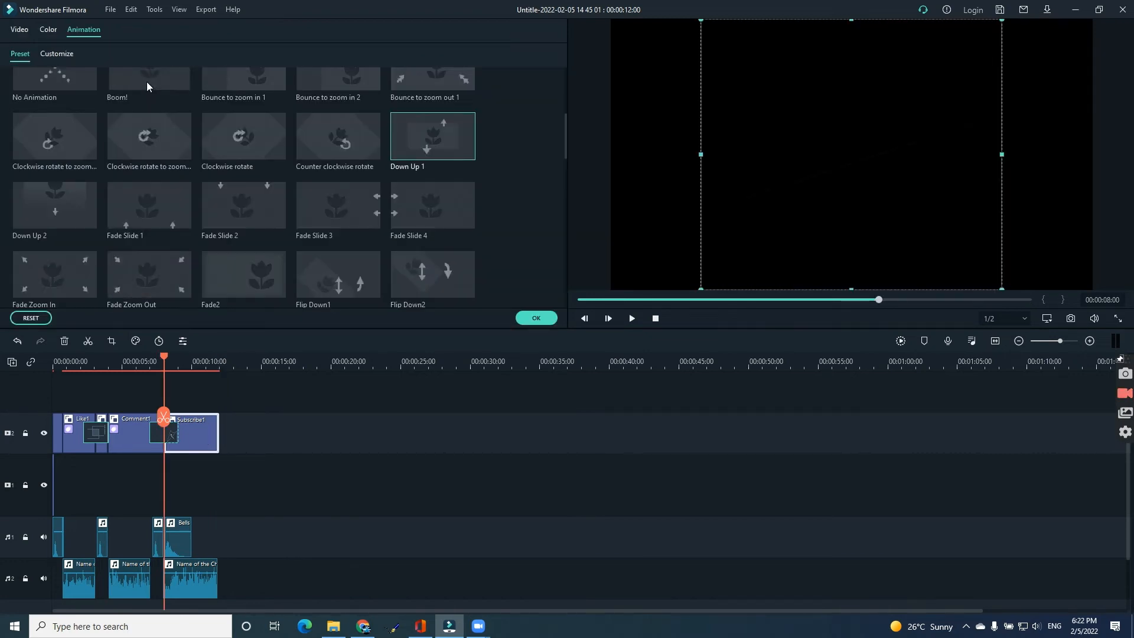
click(147, 82)
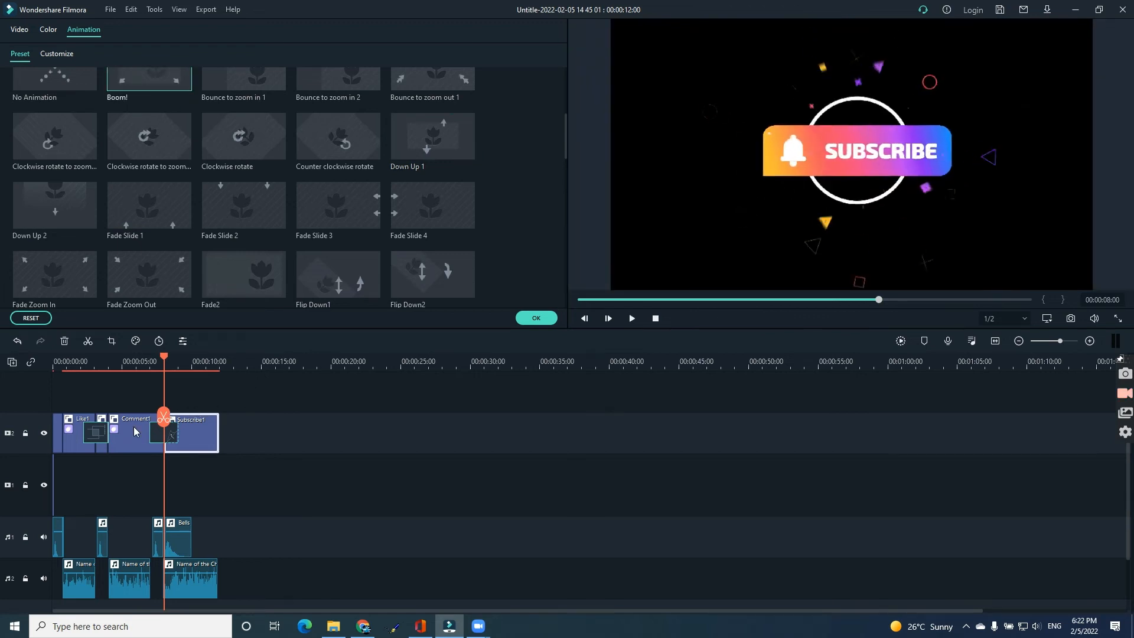
click(631, 319)
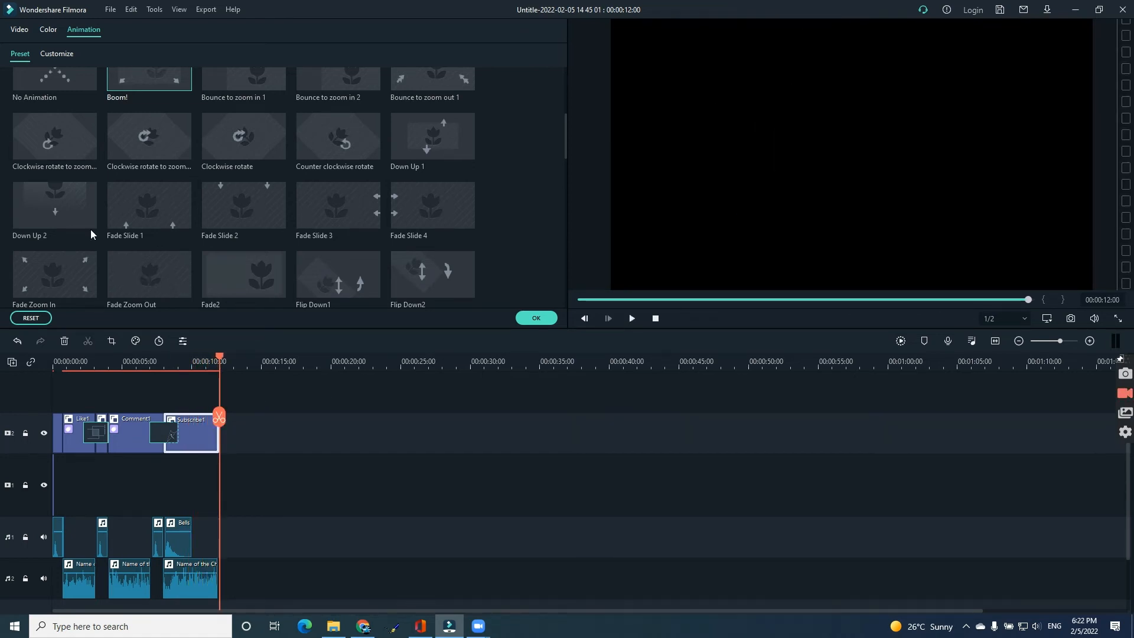
click(60, 144)
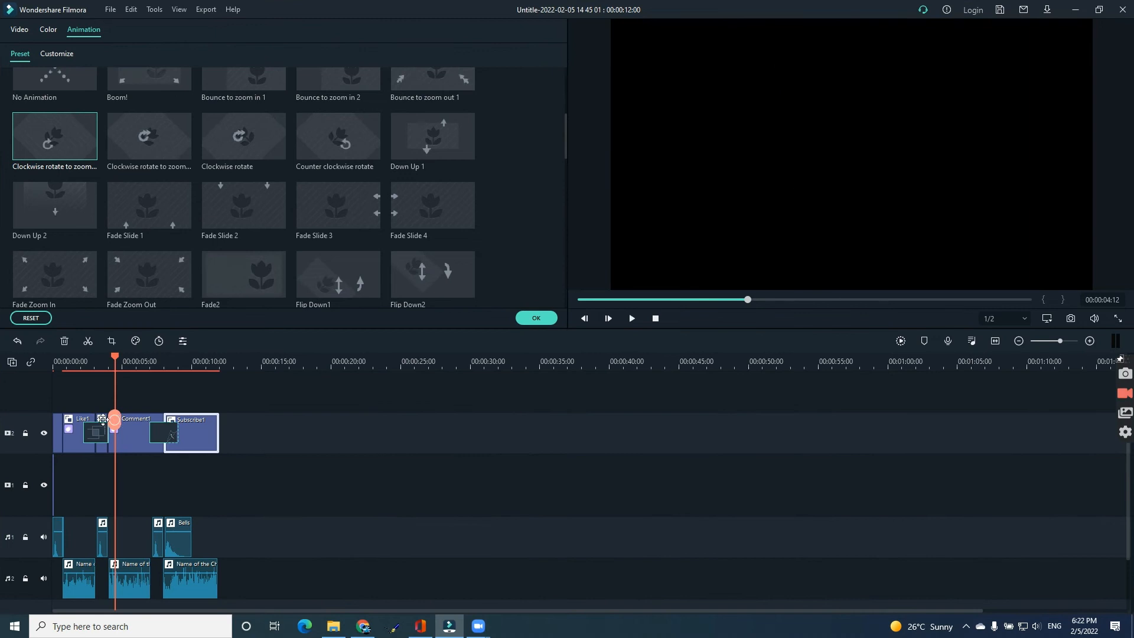
Replace the Morph transition between Like1 and Comment1 with the same Basic transition used after Comment1.
drag(112, 418, 87, 420)
click(98, 438)
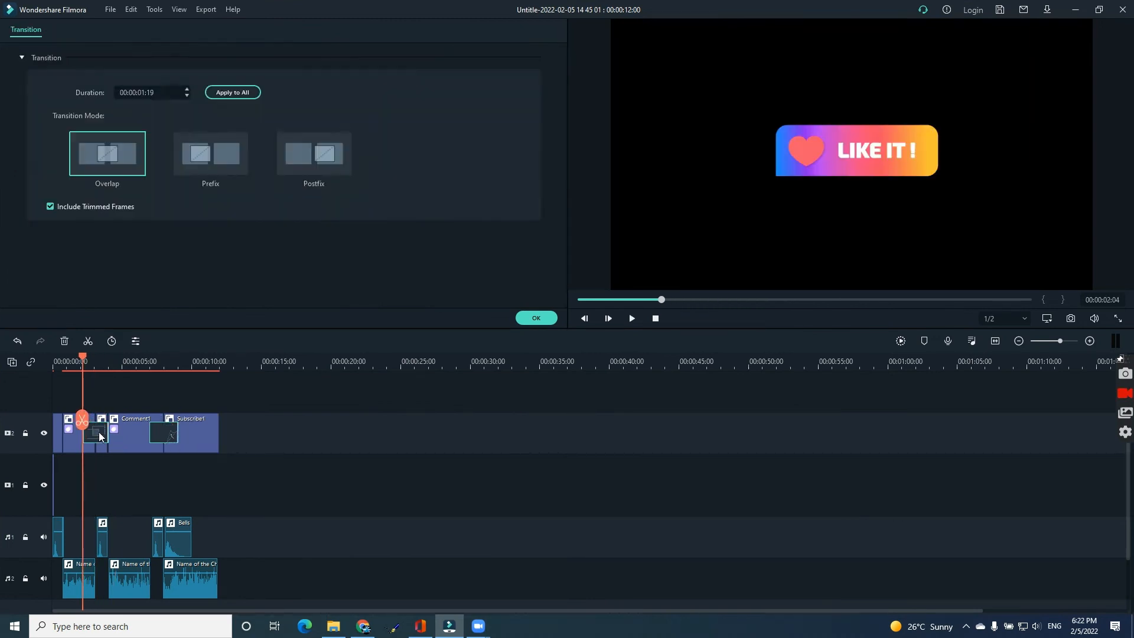
click(519, 321)
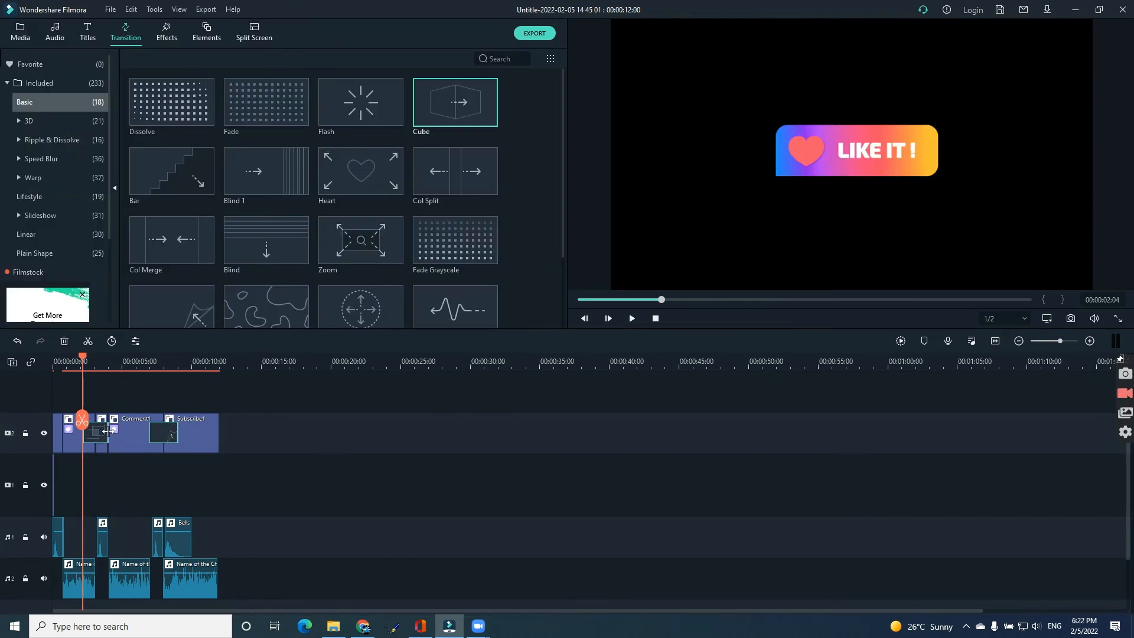
key(Delete)
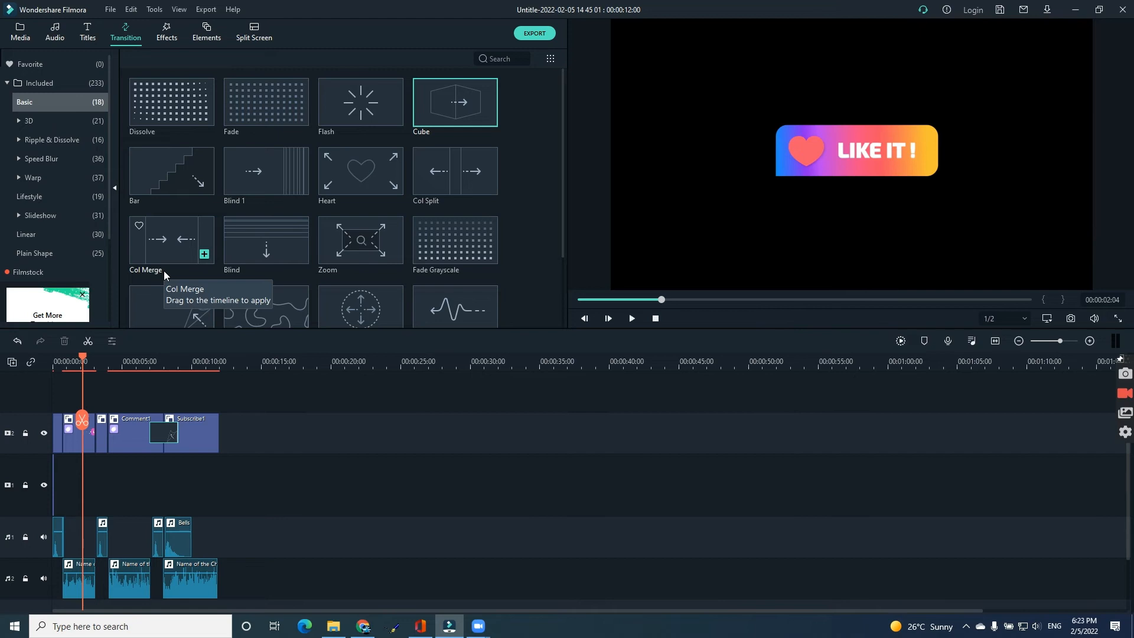
drag(166, 293, 93, 424)
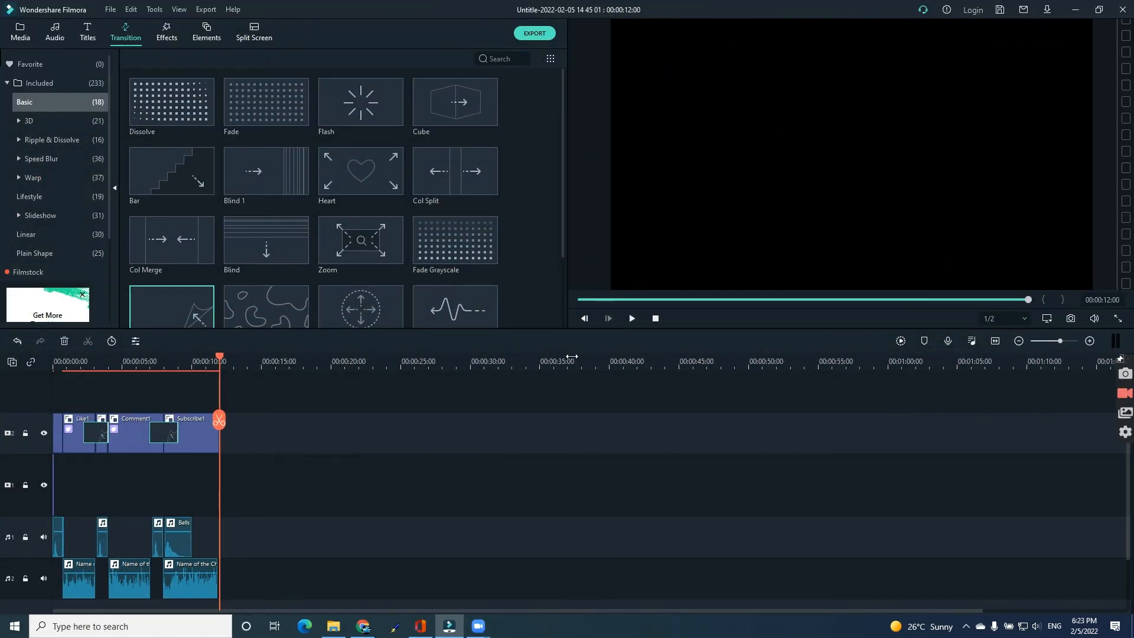
drag(603, 302, 466, 301)
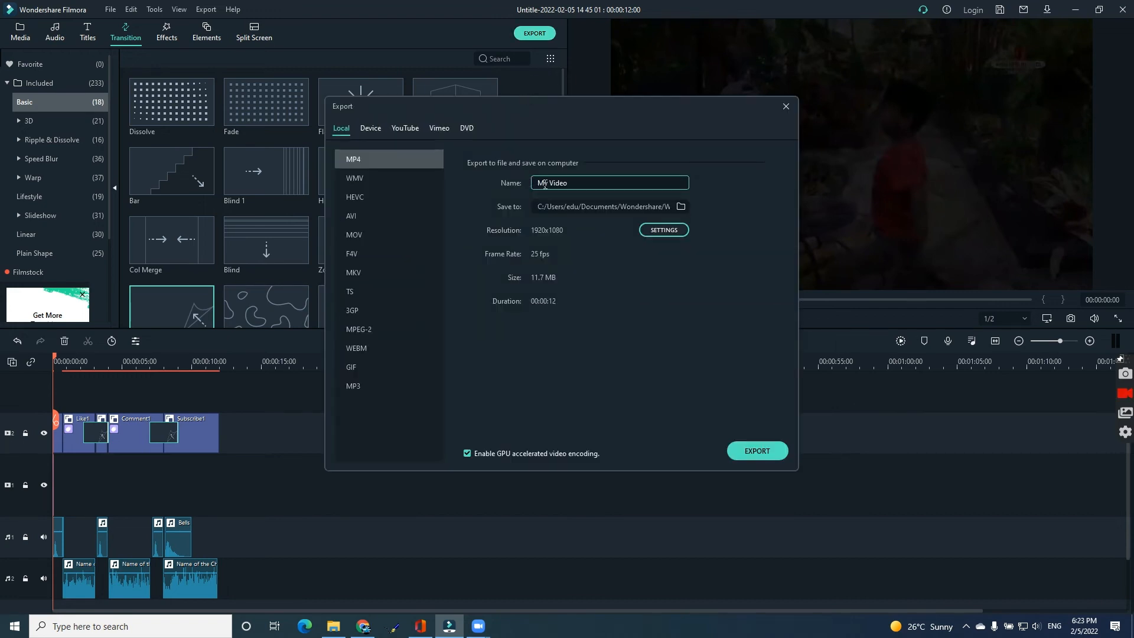
Export the project as an MP4 file named Free Intro SUbcription.
drag(572, 186, 508, 187)
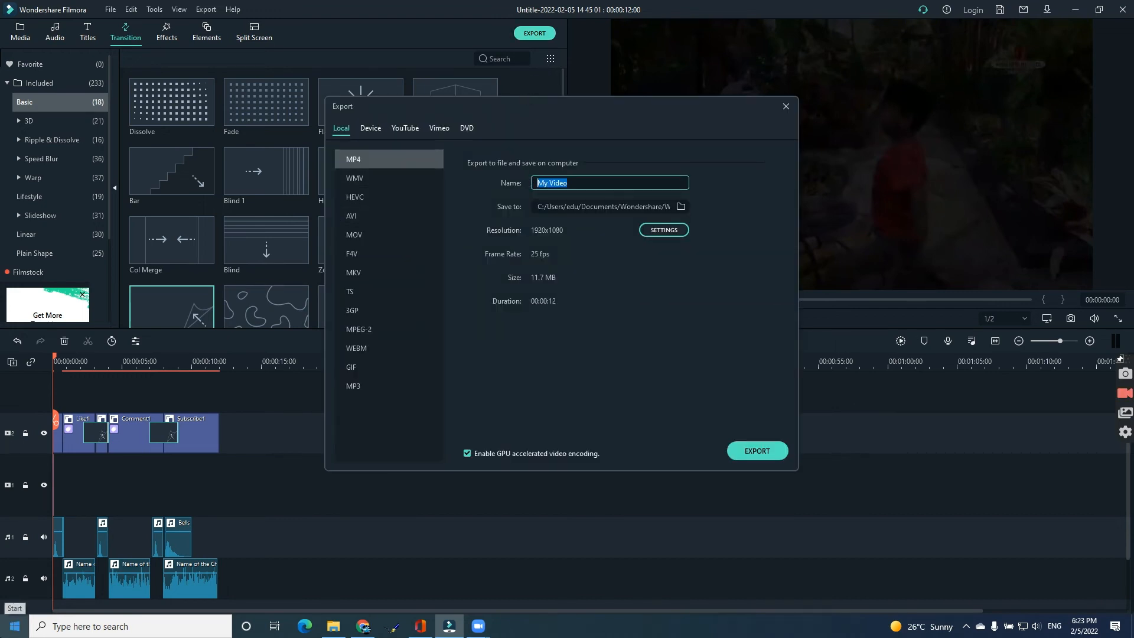
text(Free Subc)
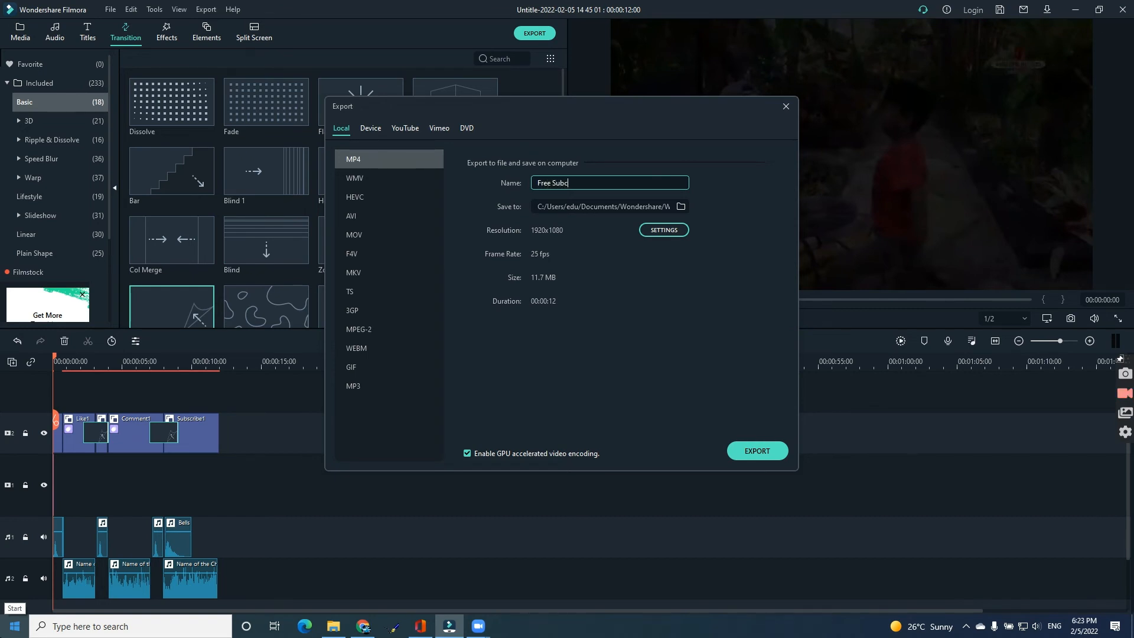
key(BackSpace)
key(BackSpace)
key(BackSpace)
text(Intro SUbcription)
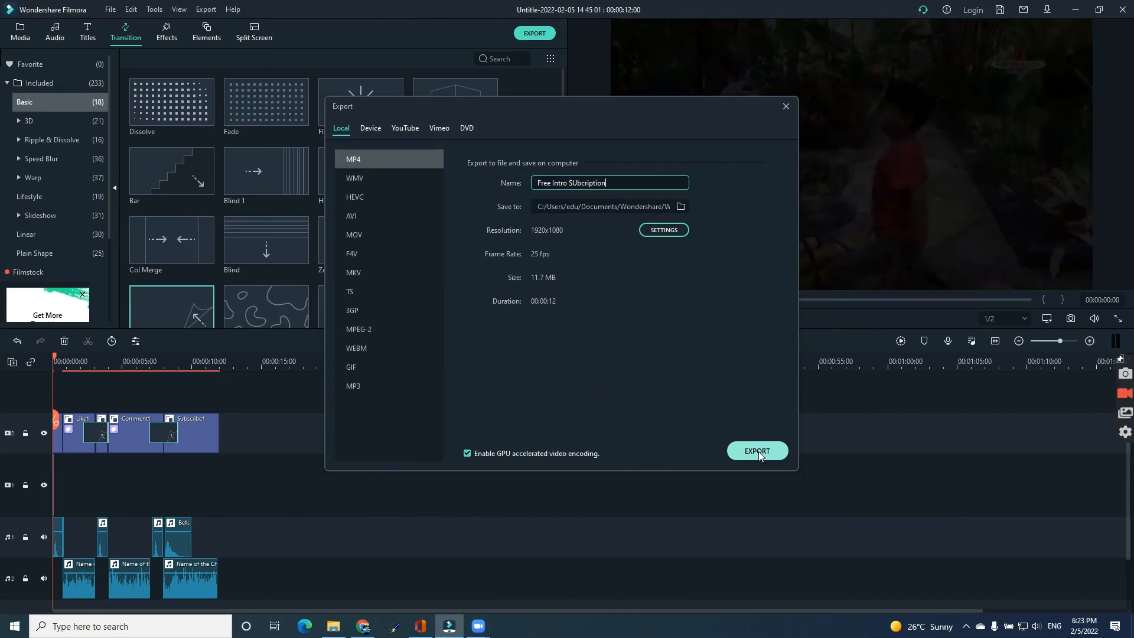
click(759, 451)
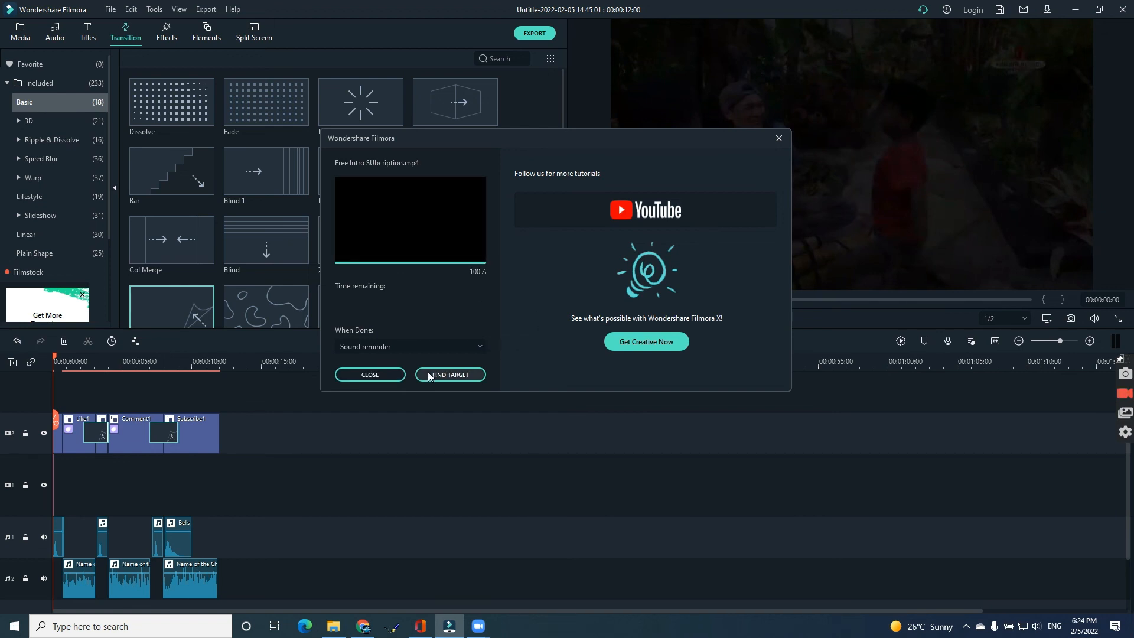
Locate the exported video in its output folder, play it, and close the player.
click(434, 373)
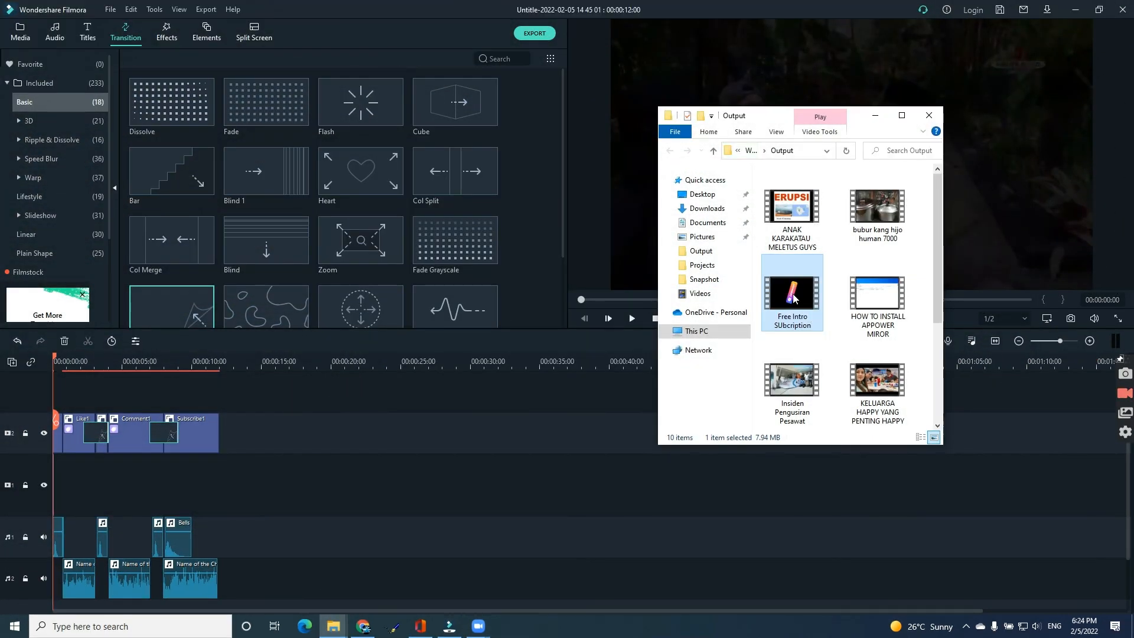
double_click(794, 298)
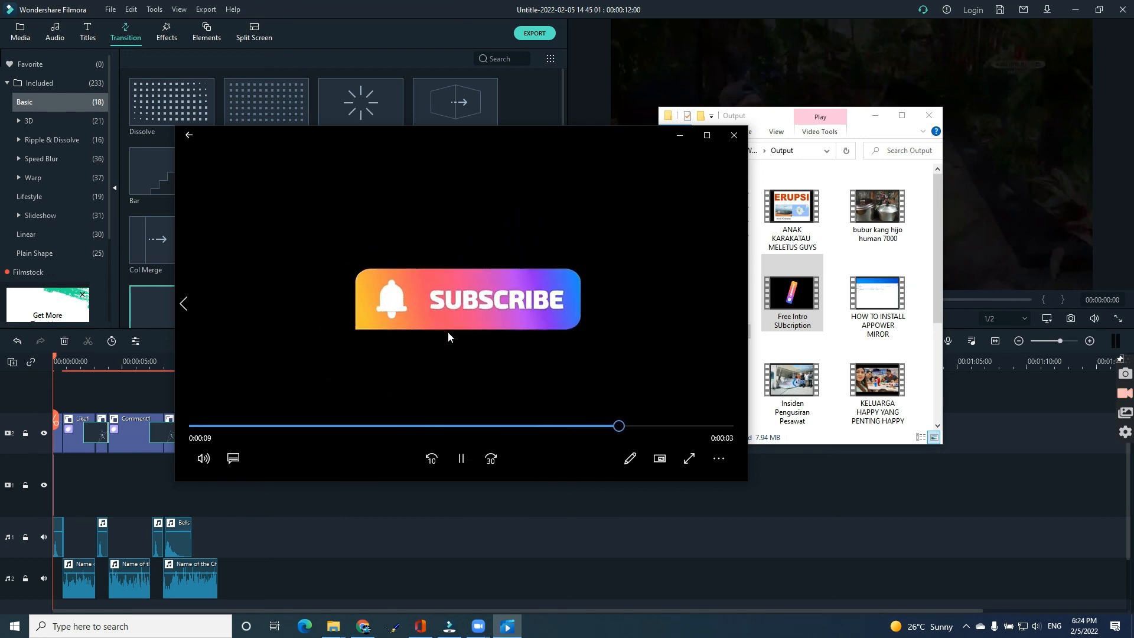
click(733, 141)
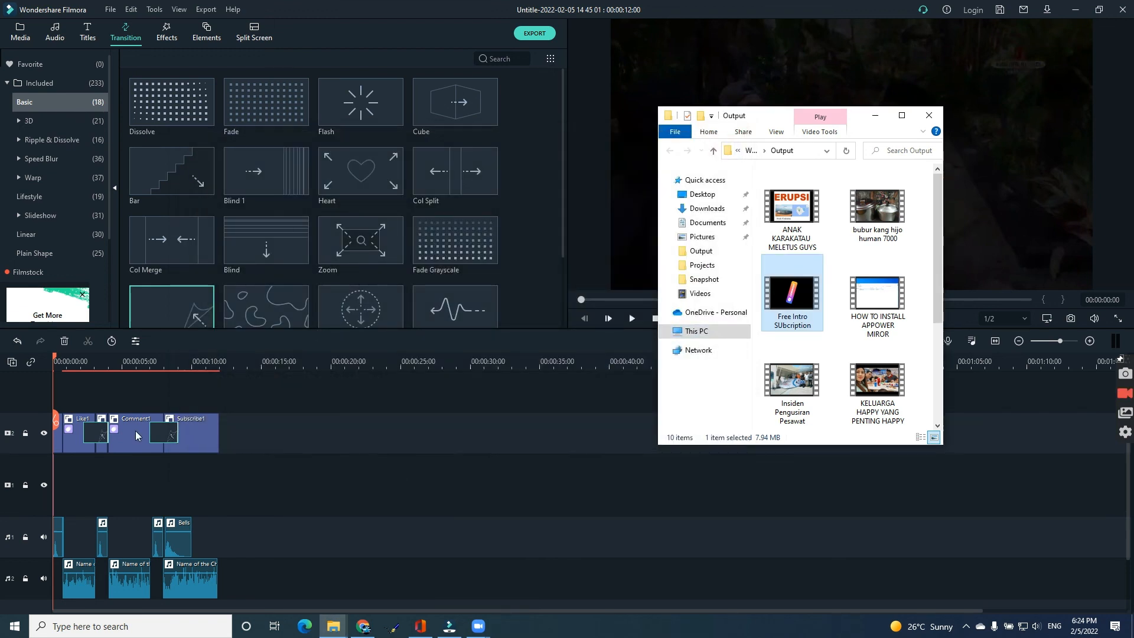